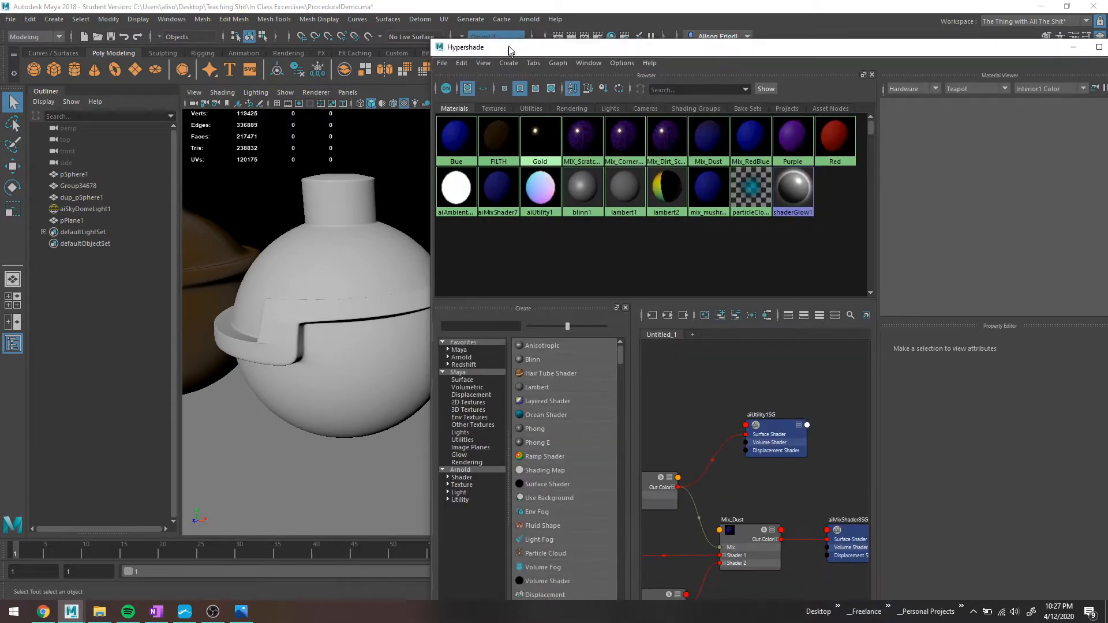
Step: Add an aiColorCorrect node to the shader graph between aiUtility1 and Mix_Dust
scroll(707, 500, "up", 5)
scroll(705, 488, "down", 5)
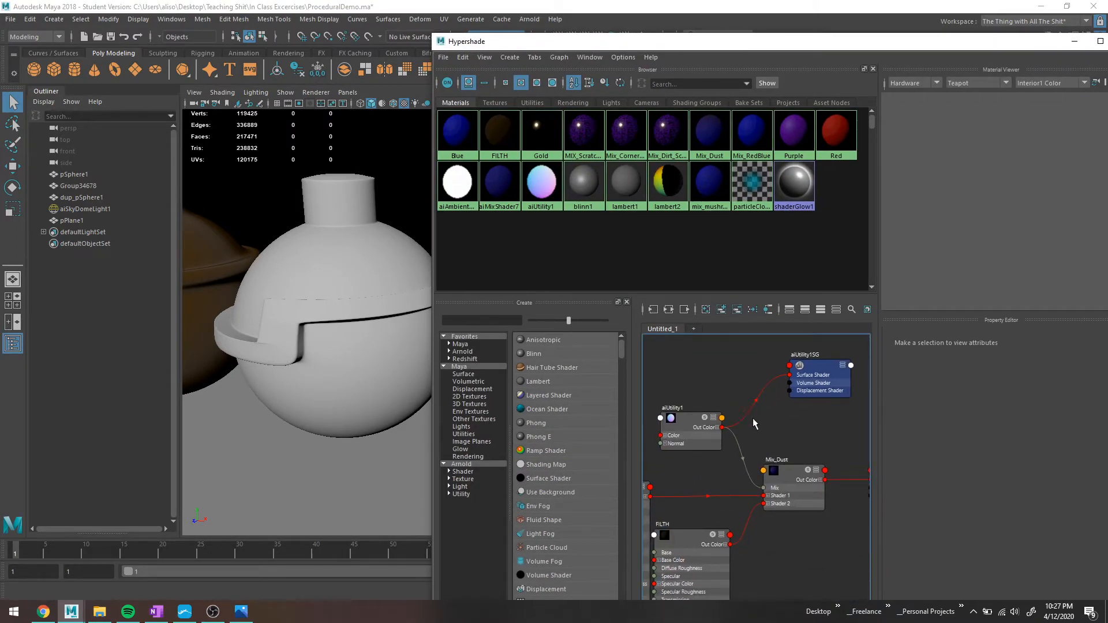
key("Tab")
type("aicolo")
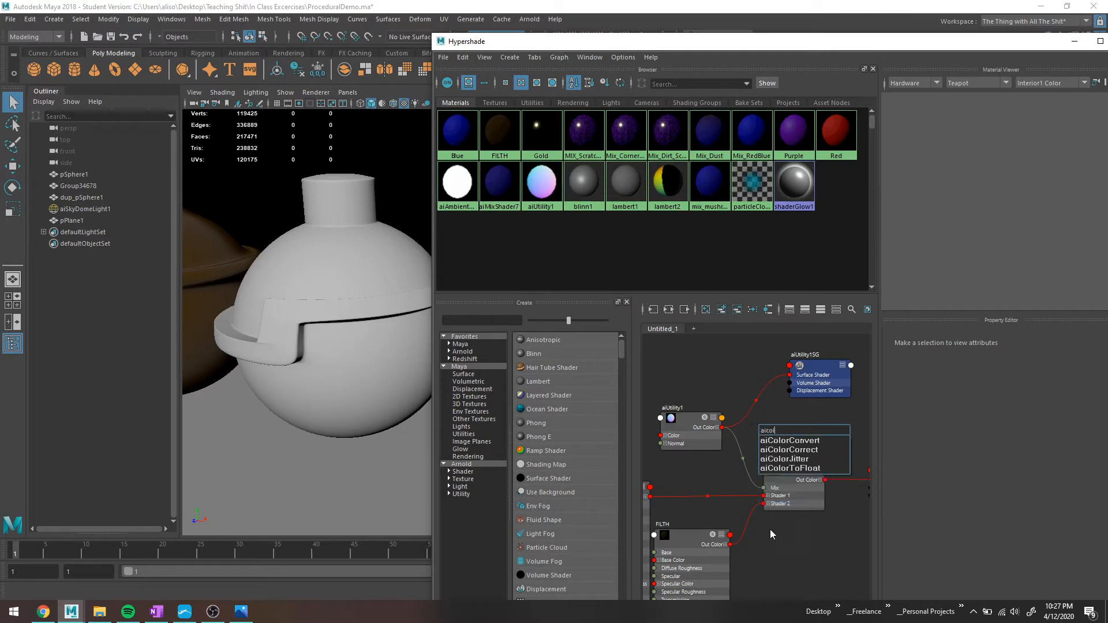
key("Down")
key("Down")
key("Return")
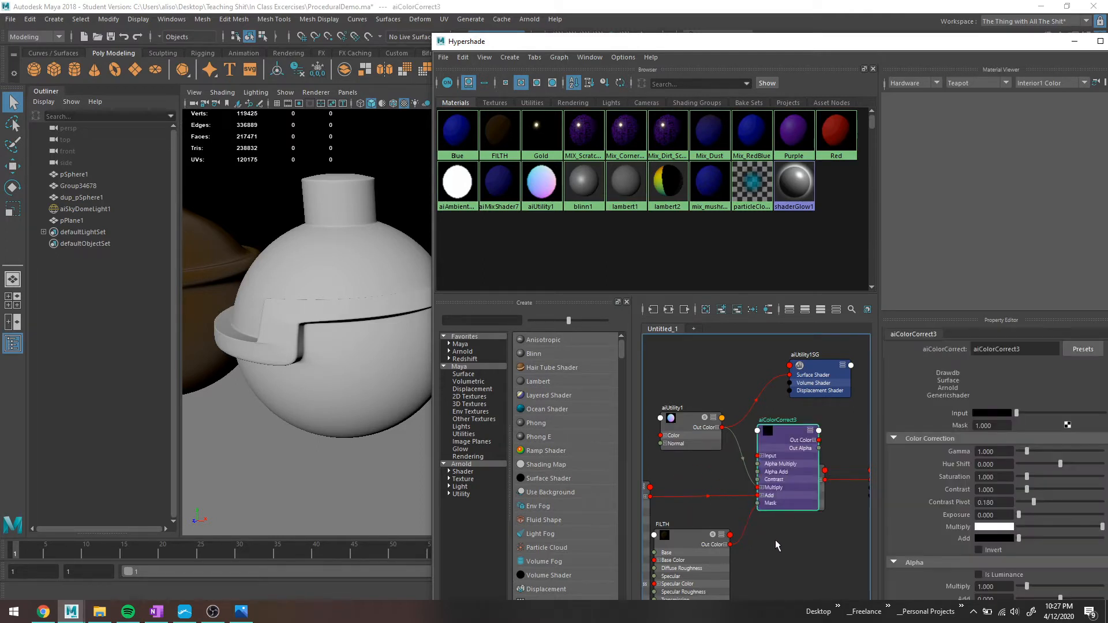
Step: Expand the colour channels and connect aiUtility1's Out Color G to the aiColorCorrect node's Input G
left_click(762, 455)
left_click_drag(777, 431, 770, 398)
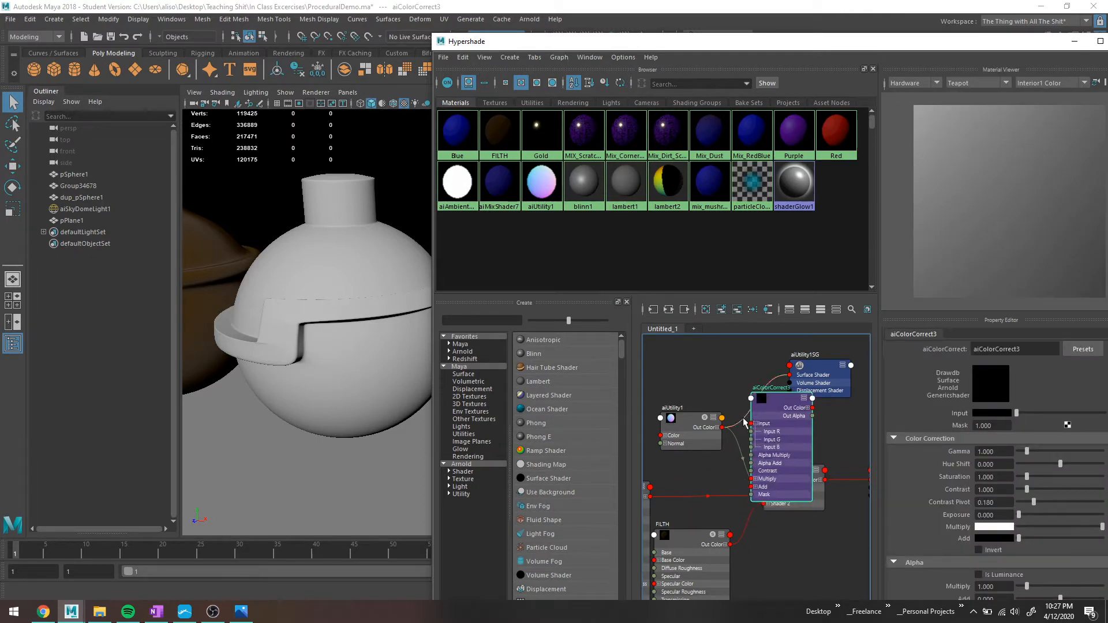
left_click(717, 427)
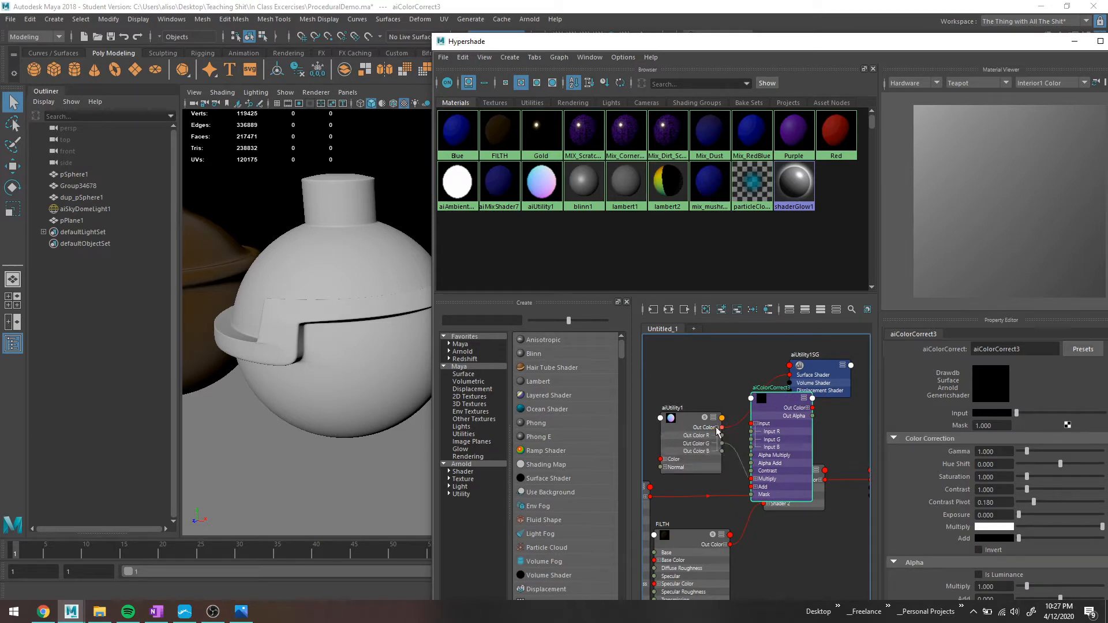
left_click_drag(721, 443, 751, 439)
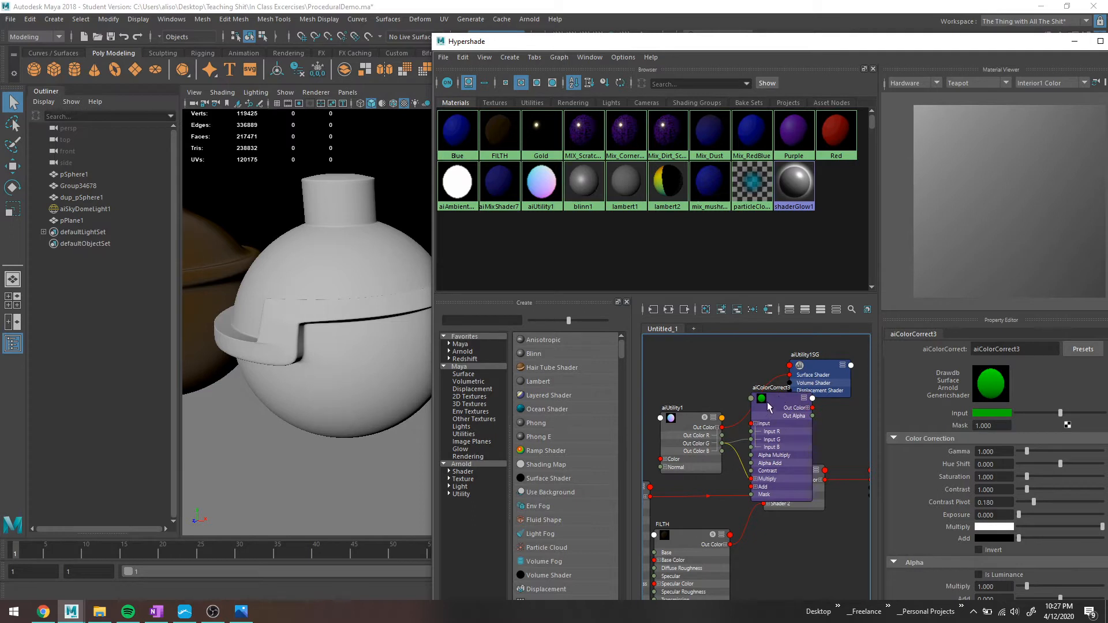
Step: Connect the aiColorCorrect node's Out Color G to Mix_Dust's Mix input and space the nodes apart
left_click_drag(780, 396, 720, 393)
left_click(747, 405)
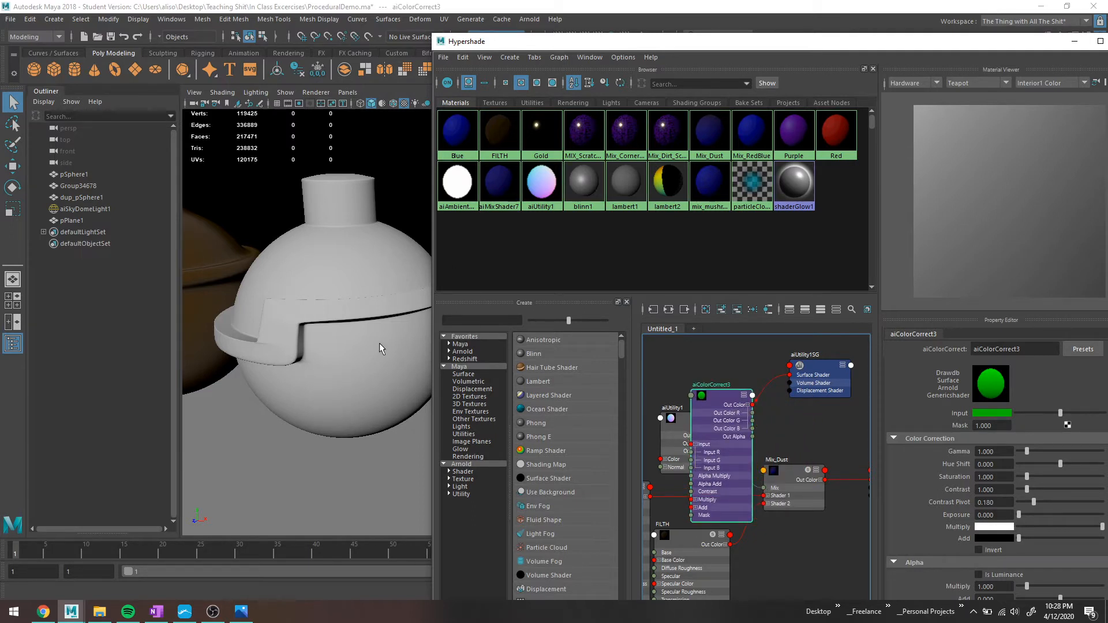
left_click_drag(754, 427, 764, 487)
left_click_drag(677, 427, 654, 407)
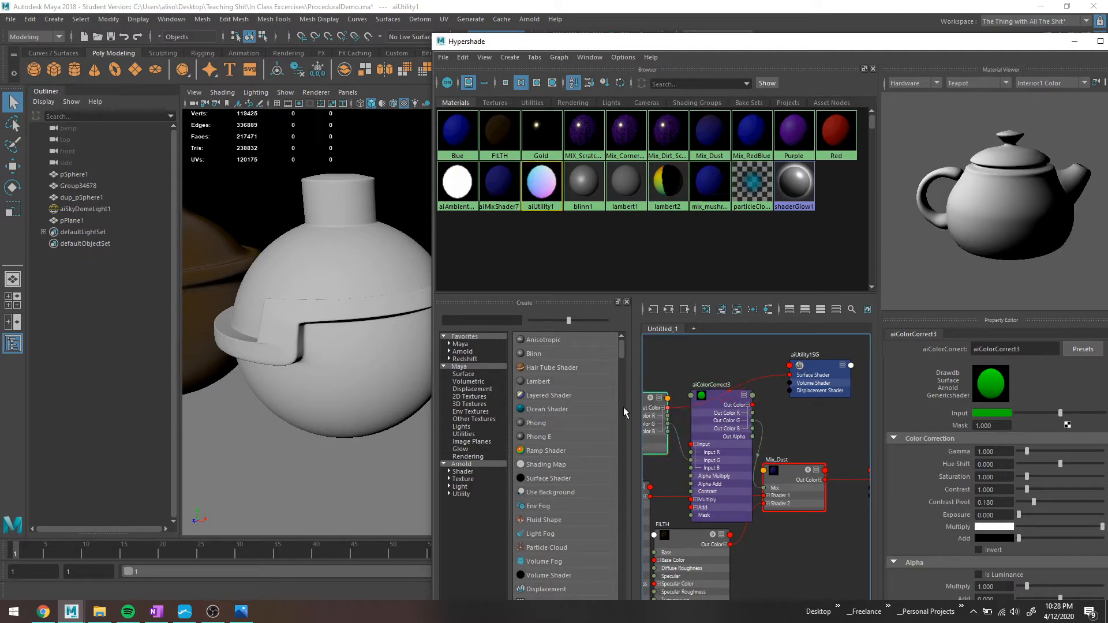
Step: Open the Arnold RenderView alongside the Hypershade to preview the shader
left_click_drag(478, 37, 476, 83)
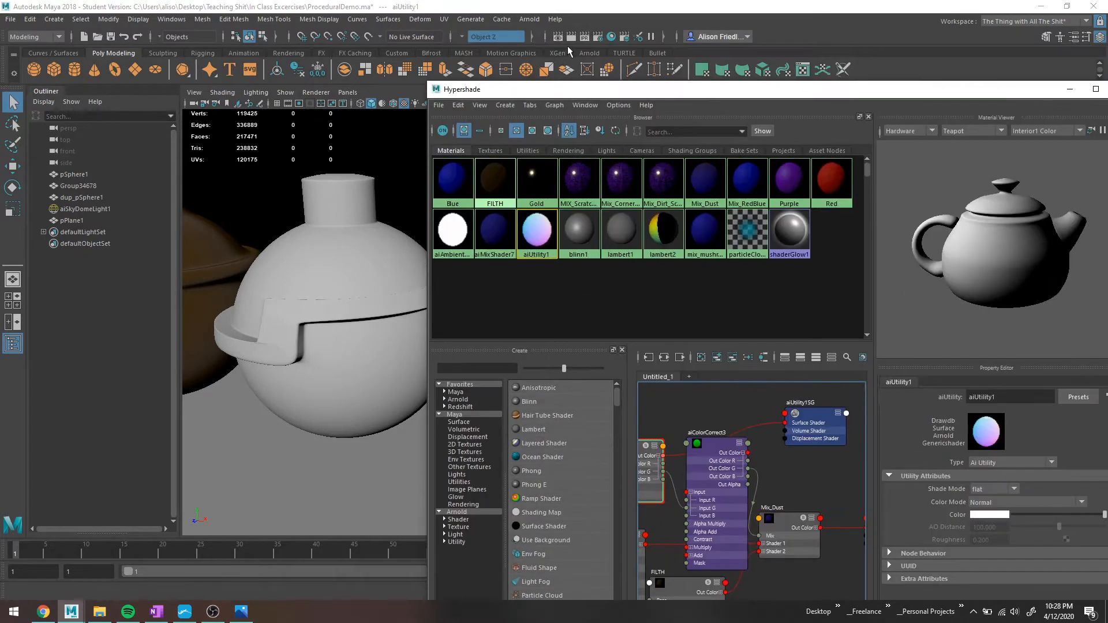
left_click(529, 19)
left_click(547, 52)
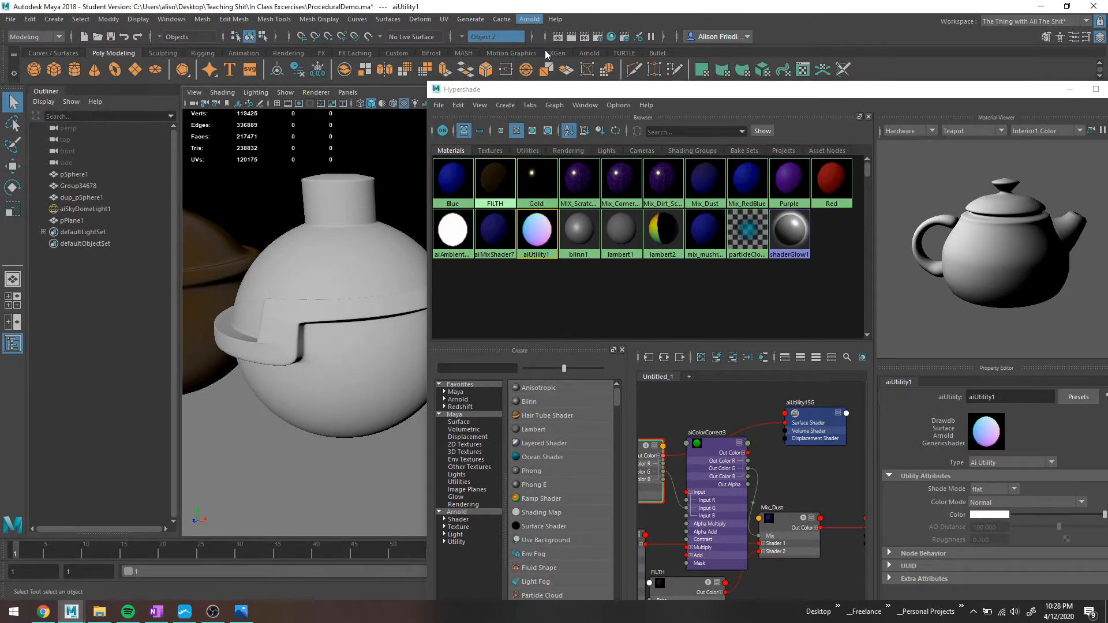
left_click(487, 75)
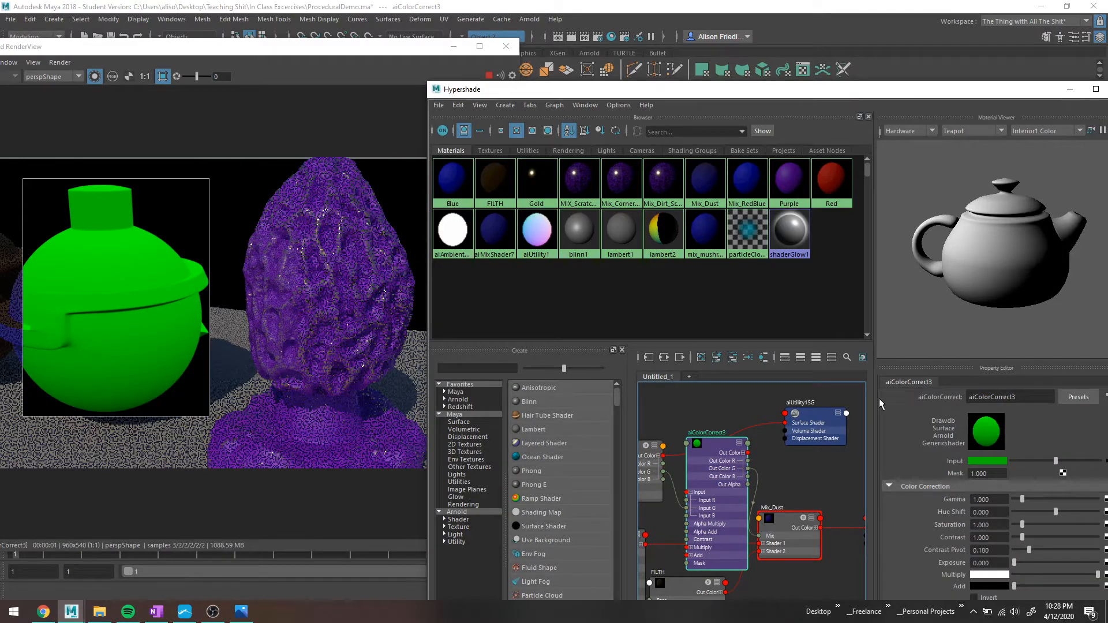
Step: Try a hue shift of about -0.399 on aiColorCorrect3, then connect aiUtility1's full Out Color to its Input
left_click_drag(1055, 511, 1034, 512)
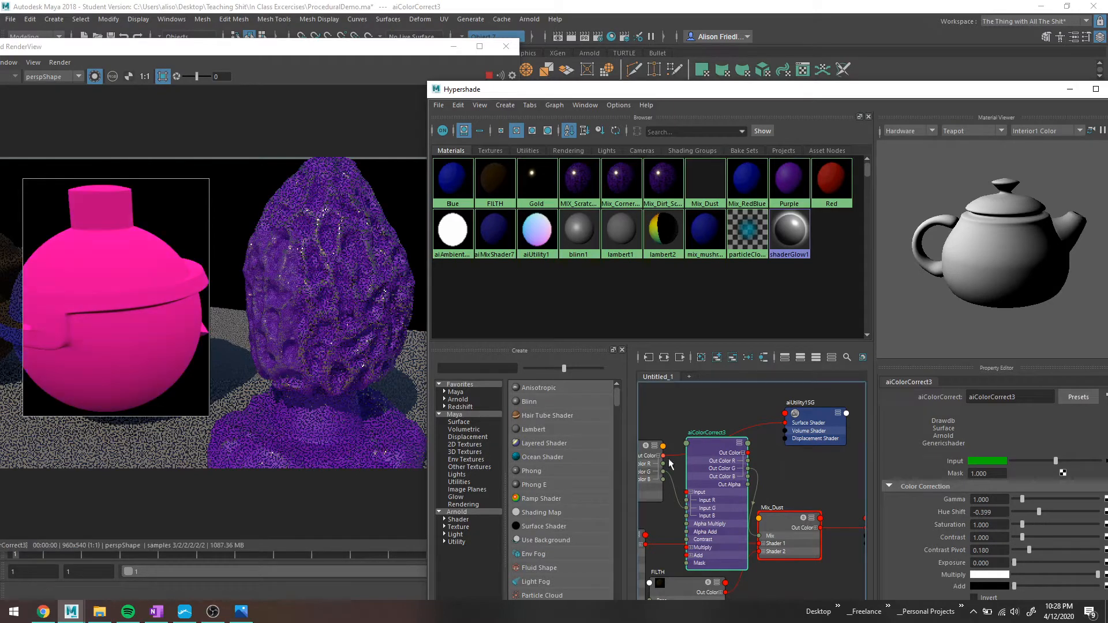
left_click_drag(663, 456, 688, 492)
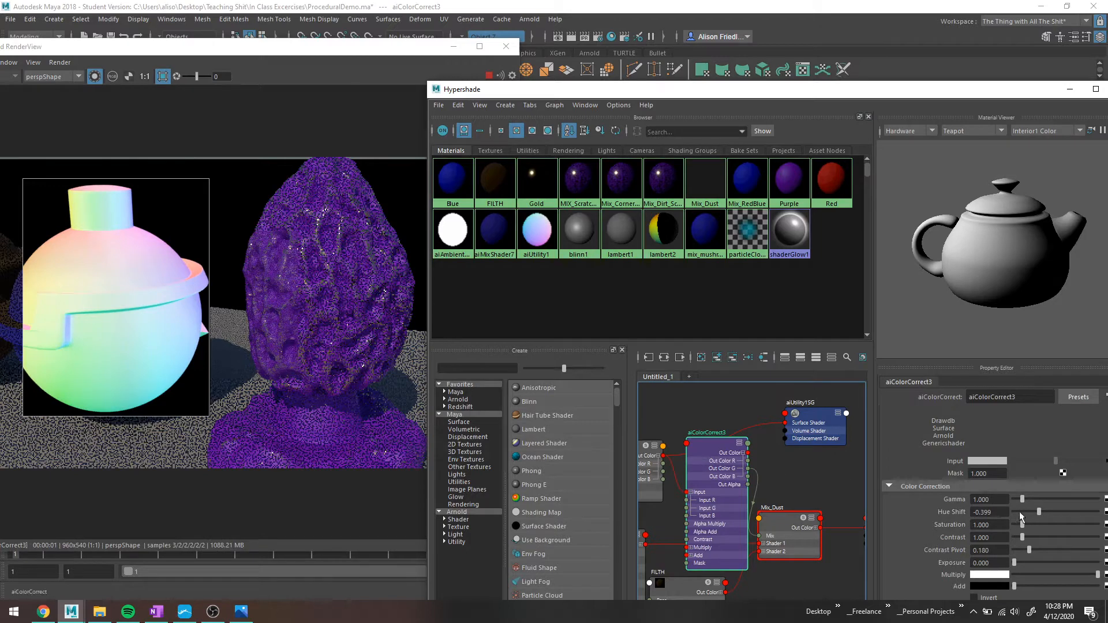
Step: Set aiColorCorrect3's gamma to 0.070, switch the render from the isolated node to full shading, and reset the hue shift to 0
left_click_drag(1022, 499, 1015, 501)
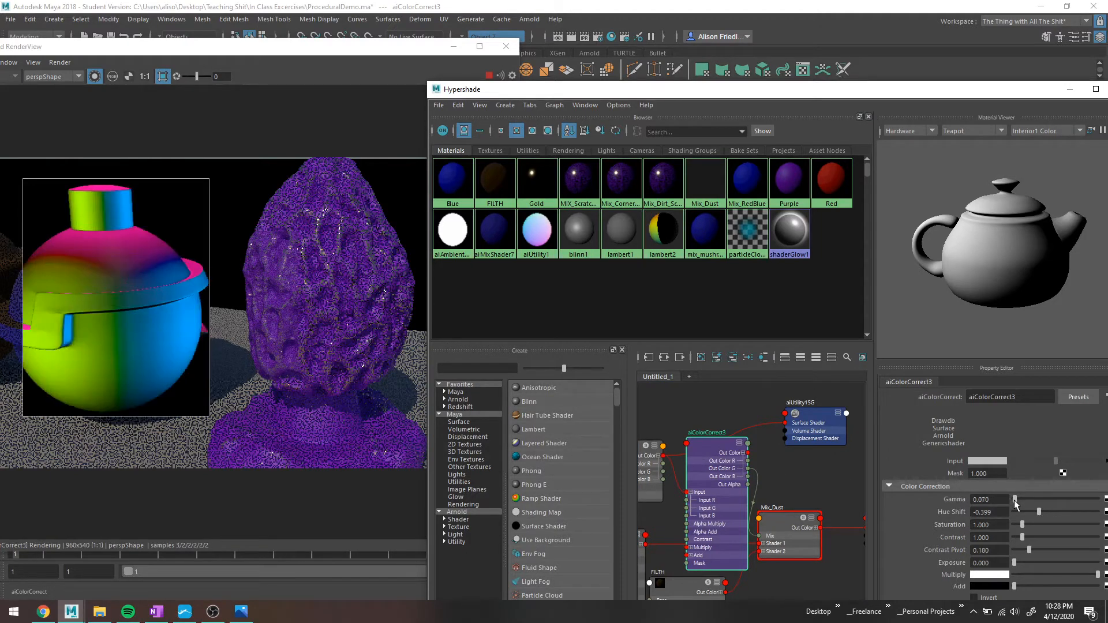
left_click(94, 81)
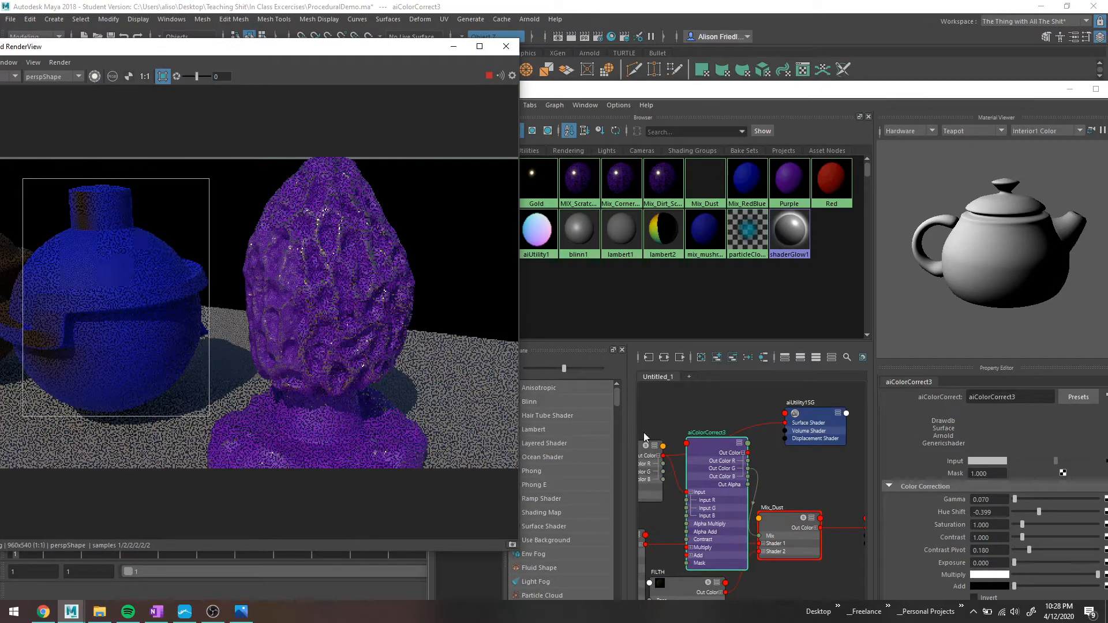
left_click(719, 443)
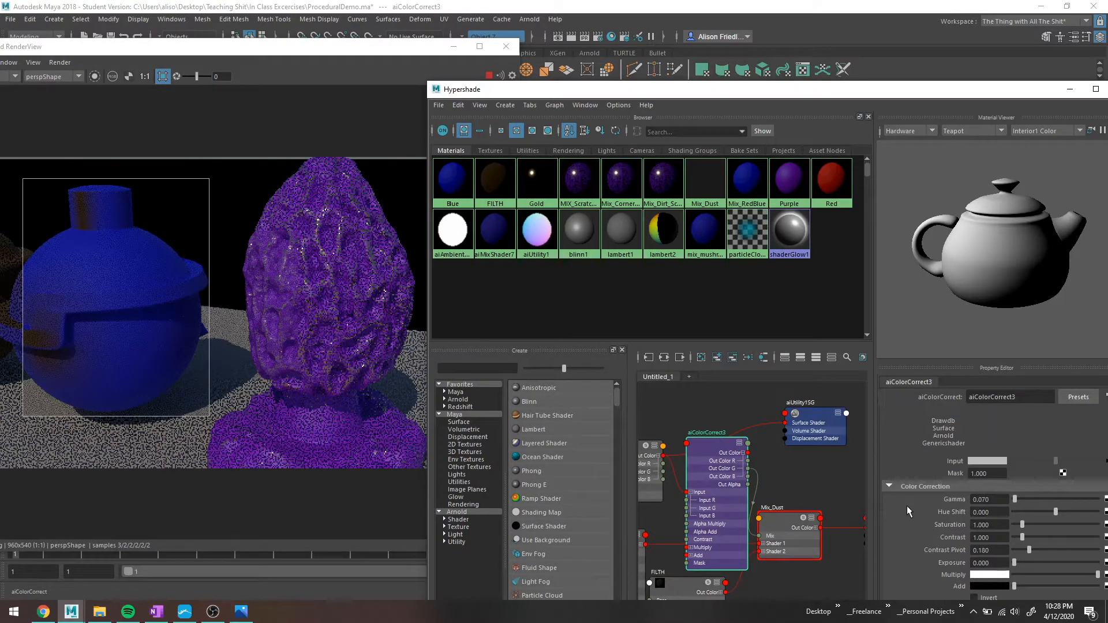
Step: Tune the colour correction's dust falloff with a contrast of about 2.657 and a gamma of about 0.070
left_click_drag(1015, 499, 1018, 499)
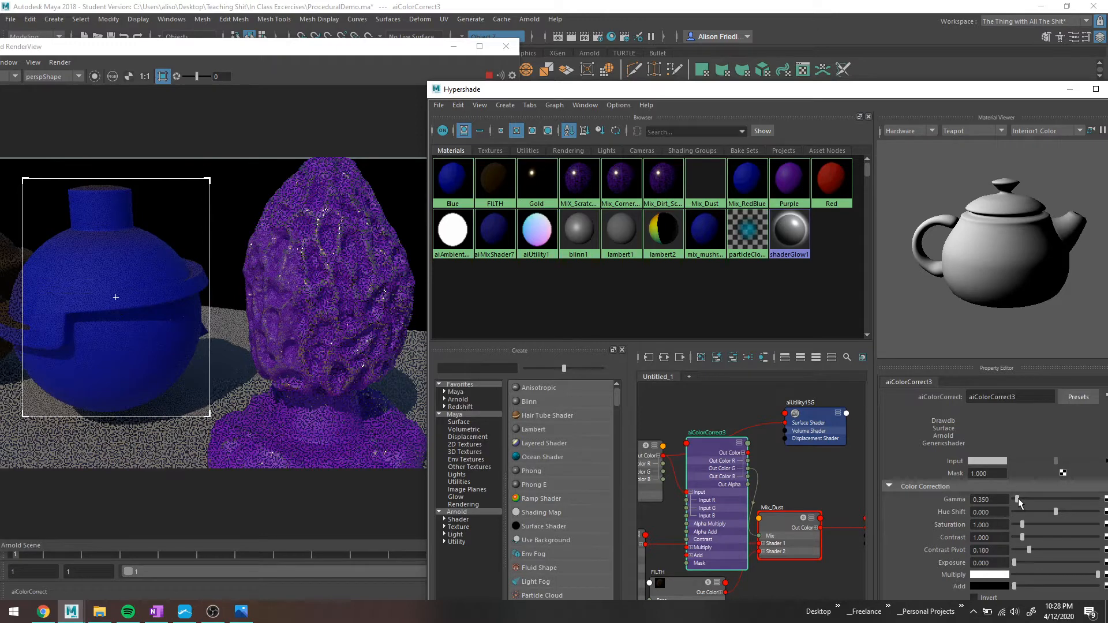
left_click_drag(1018, 500, 1023, 500)
left_click_drag(1022, 537, 1036, 539)
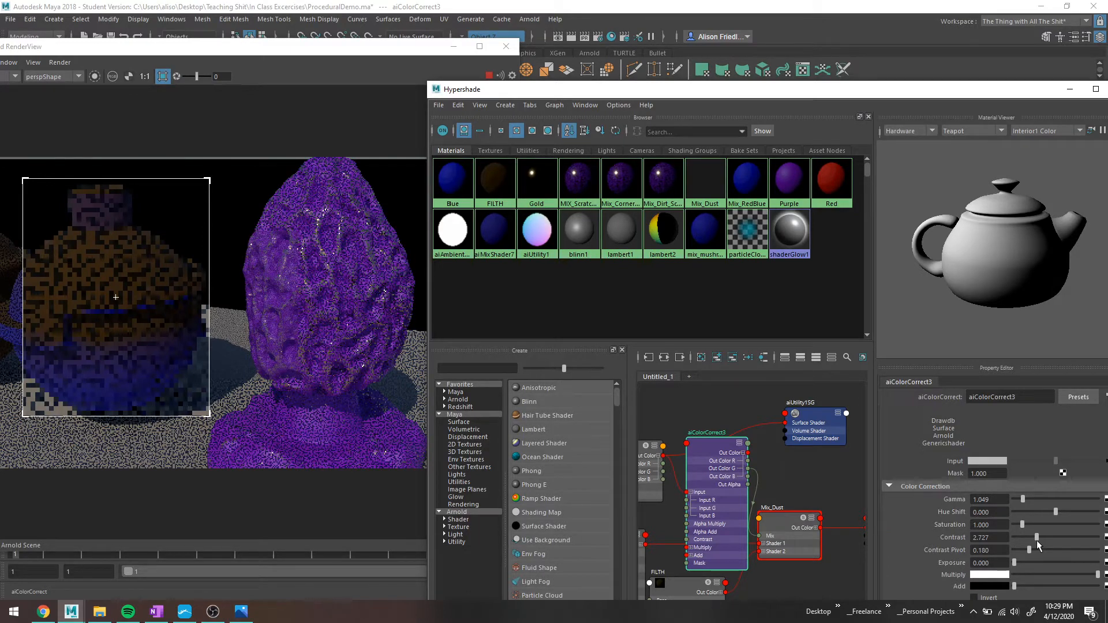
left_click_drag(1037, 538, 1036, 538)
left_click_drag(1023, 499, 1018, 502)
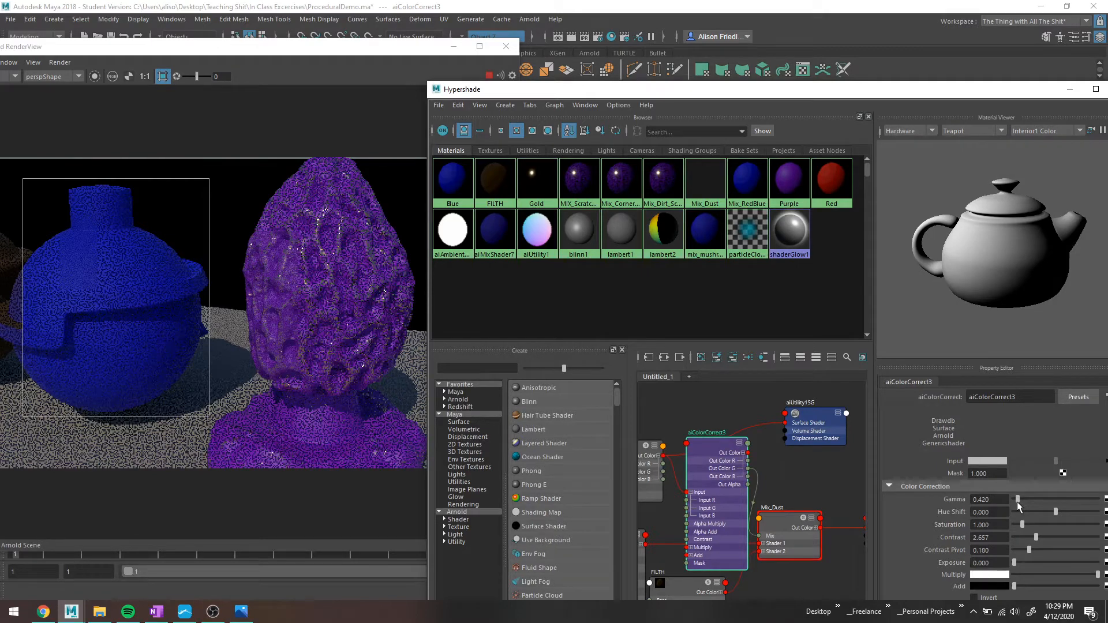
left_click_drag(1017, 502, 1014, 502)
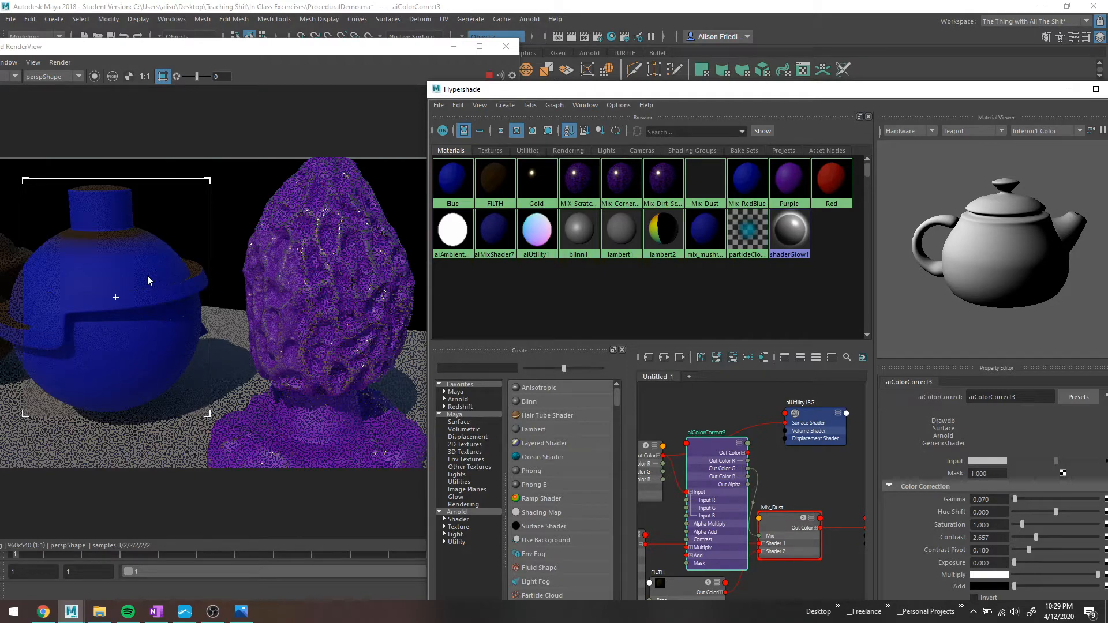
Step: Add an aiMultiply node after the colour correction and connect its Out Color G to Mix_Dust's Mix input
key("Tab")
type("n")
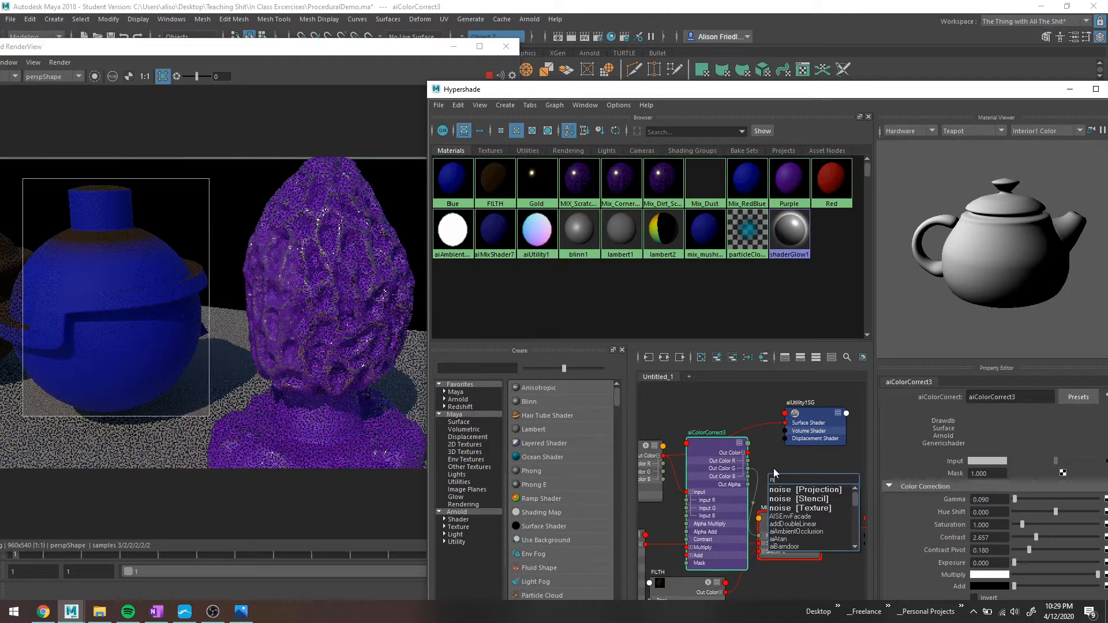
left_click_drag(846, 487, 773, 532)
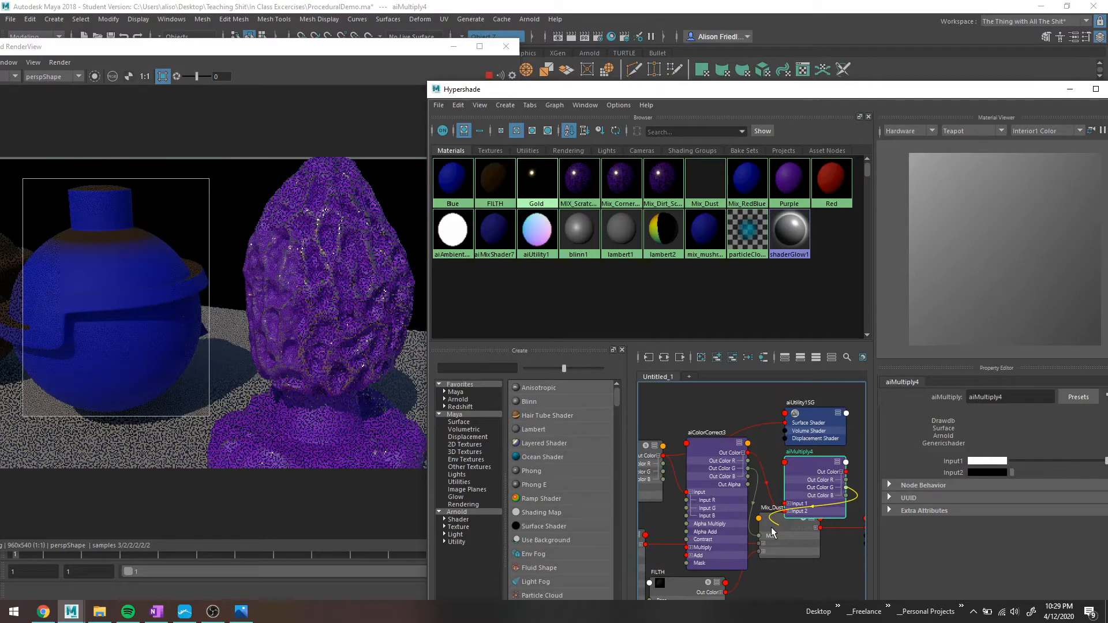
Step: Bring up the FILTH material's attributes, minimise the RenderView and reposition the Hypershade window to uncover the viewport
left_click(489, 187)
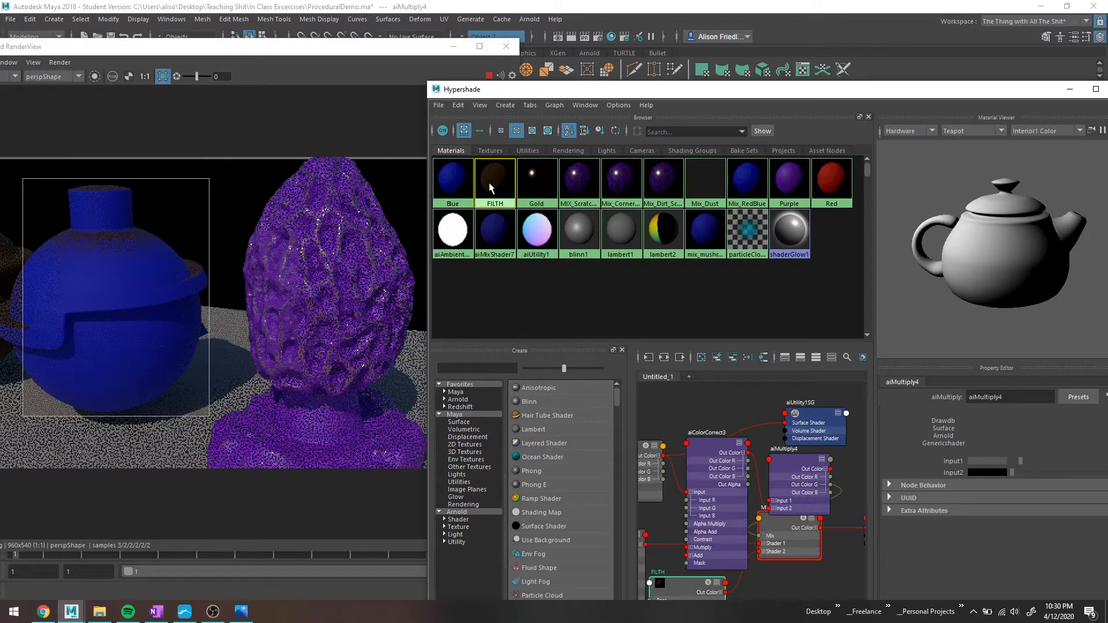
left_click(489, 183)
left_click_drag(553, 91, 395, 34)
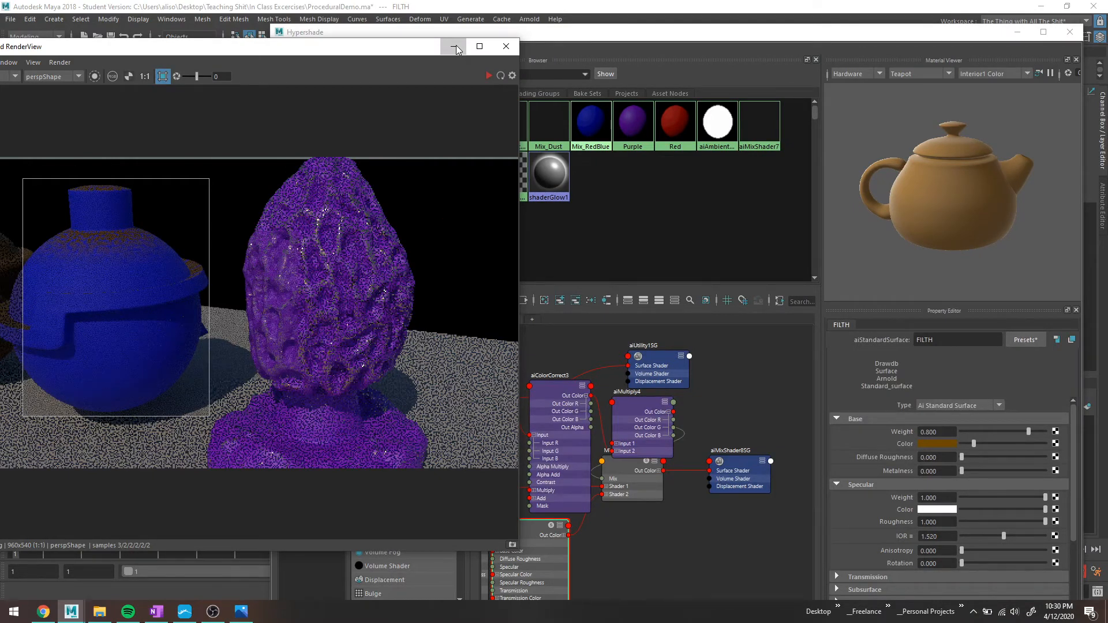
left_click(455, 47)
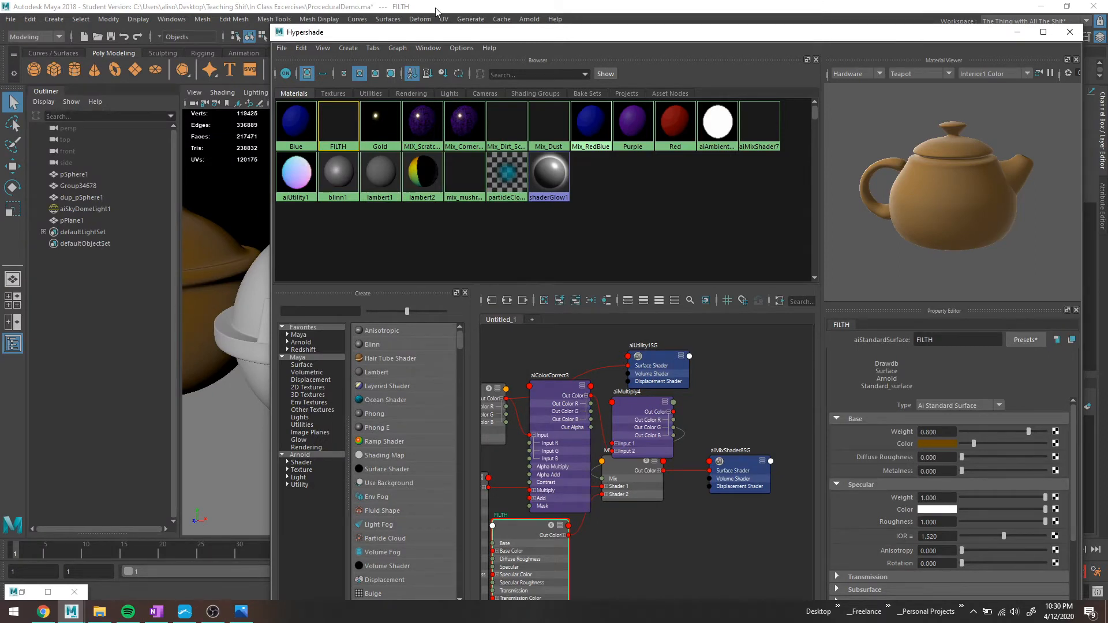
left_click_drag(396, 25, 436, 9)
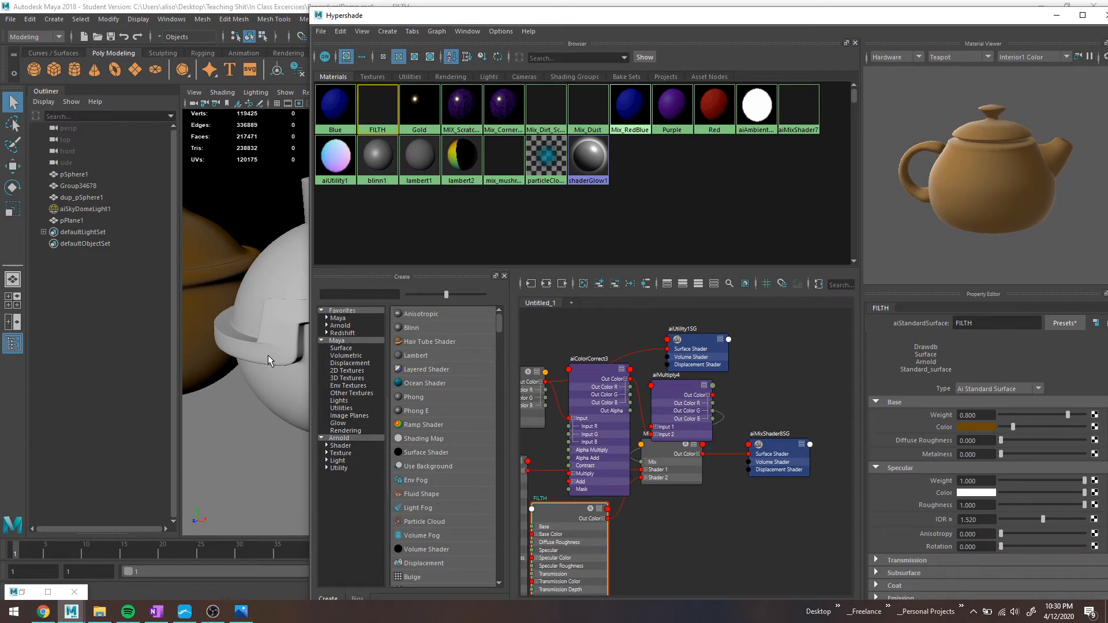
Step: Select pSphere1 in the viewport and bring up the attributes of its assigned Mix_Dust material
middle_click_drag(277, 308, 244, 331, "alt")
left_click(276, 290)
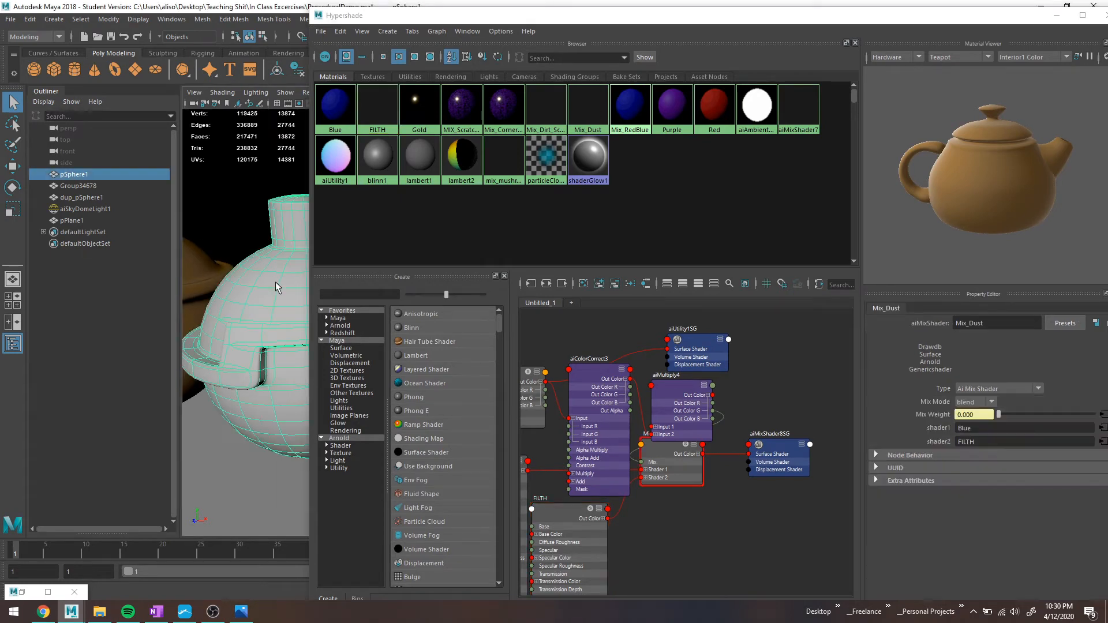
mouse_move(275, 291)
right_mouse_down()
mouse_move(287, 588)
mouse_move(272, 429)
mouse_move(222, 294)
mouse_move(283, 286)
right_mouse_up()
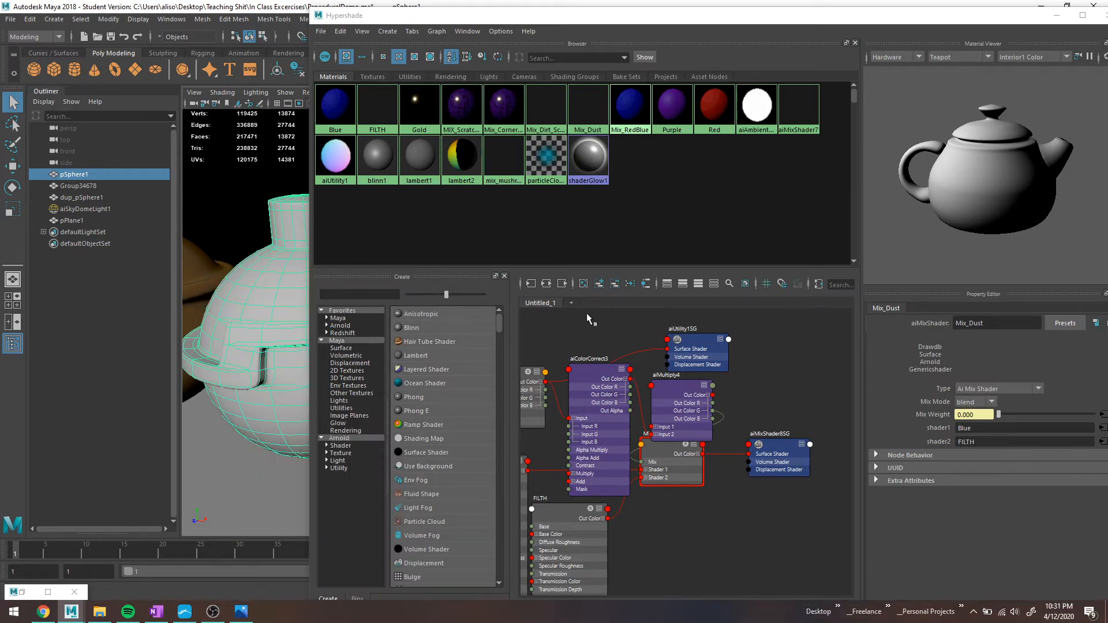
left_click(757, 372)
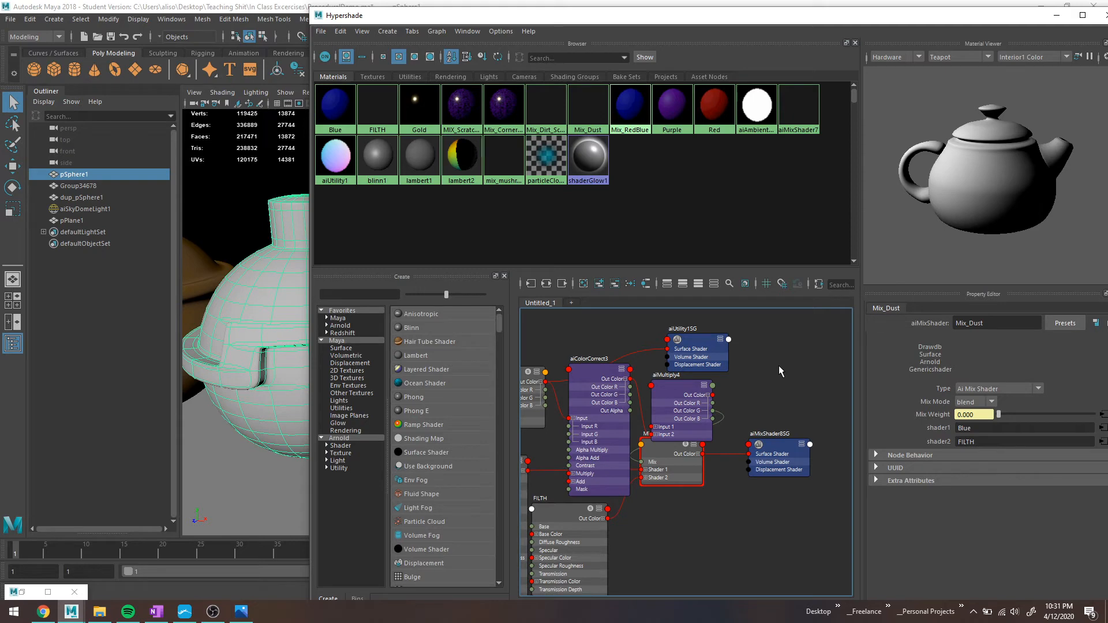
Step: Spread the aiMultiply4, FILTH and Blue nodes apart in the graph so the shader connections can be read
left_click(670, 393)
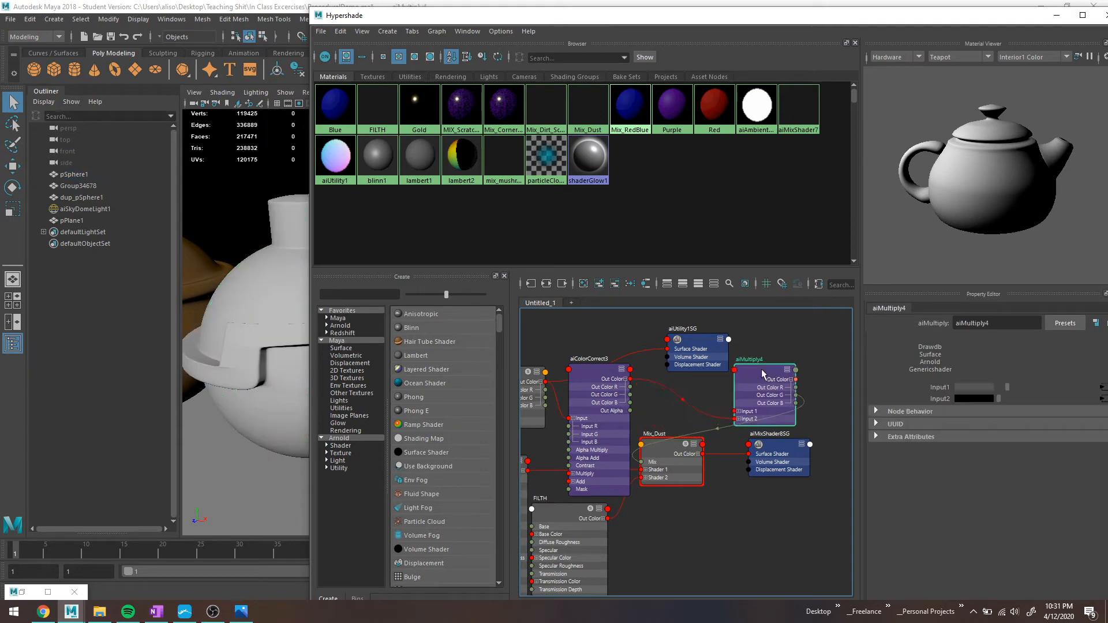
left_click_drag(670, 393, 638, 348)
middle_click_drag(717, 505, 803, 478)
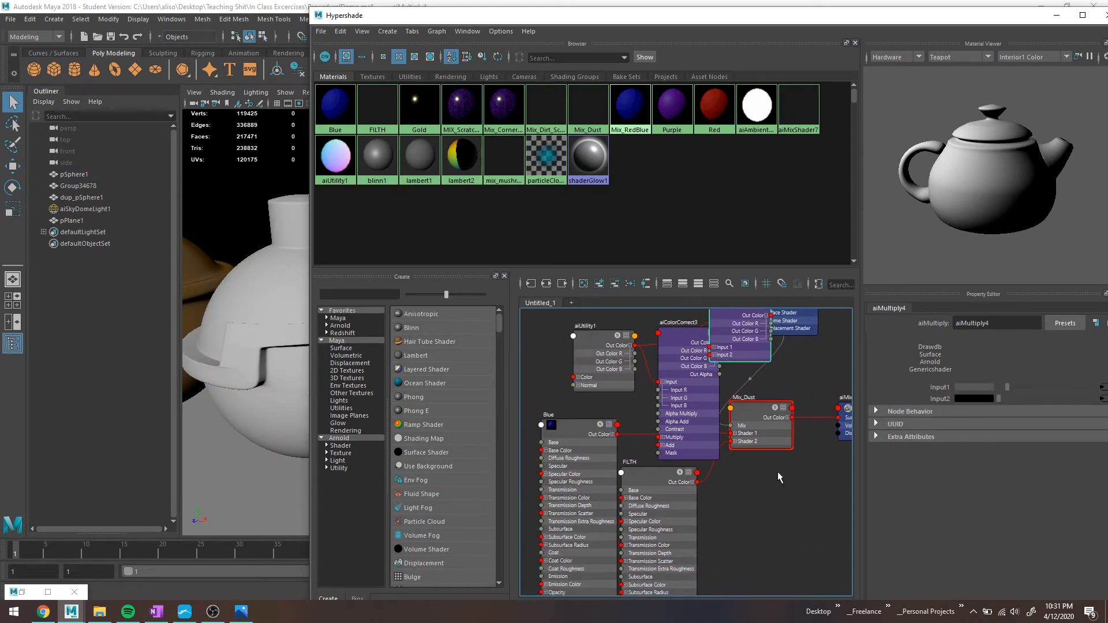
left_click_drag(658, 478, 503, 392)
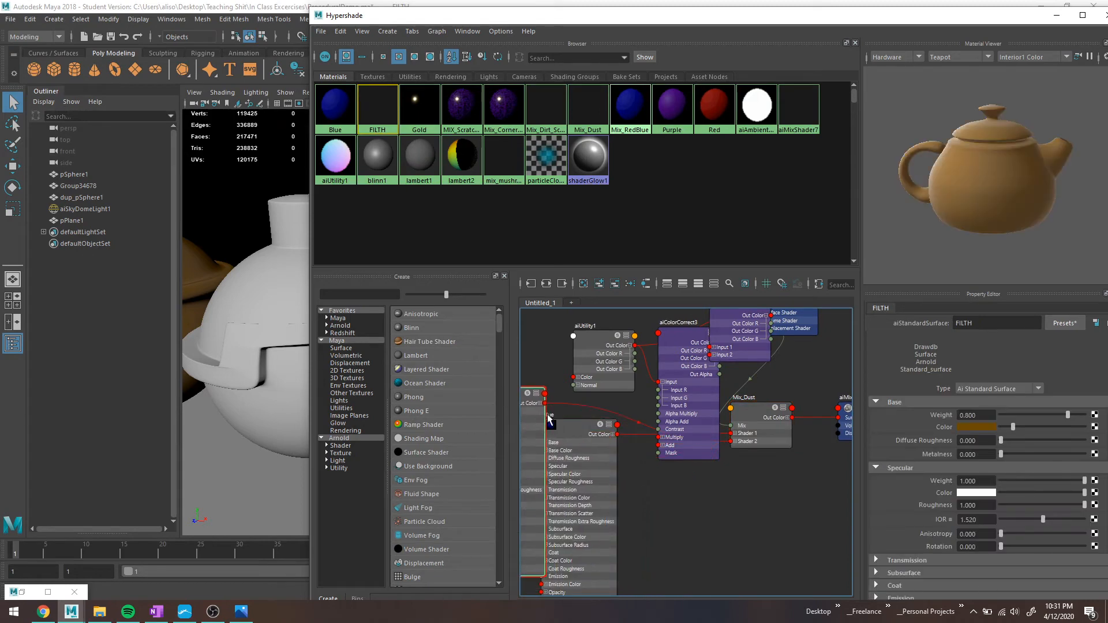
left_click_drag(568, 431, 590, 521)
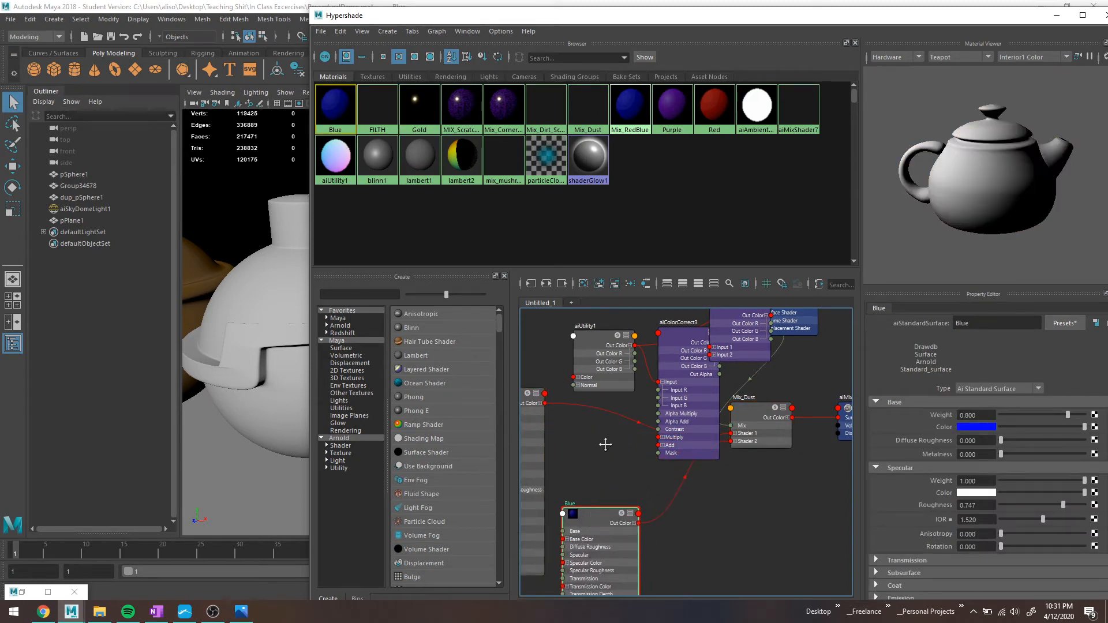
middle_click_drag(605, 443, 660, 471)
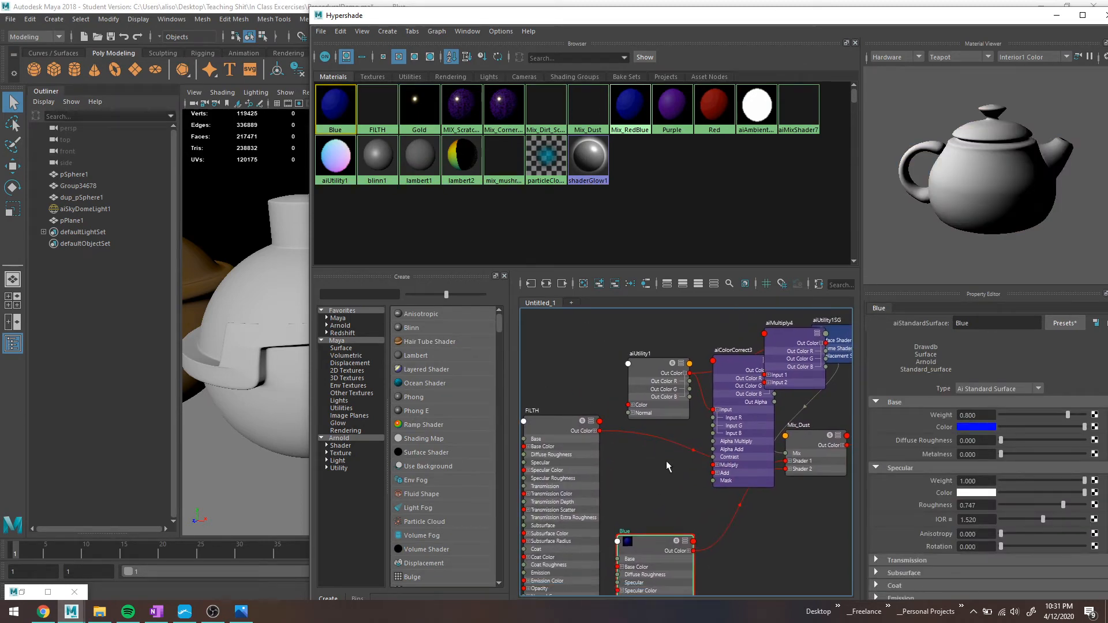
left_click(774, 475)
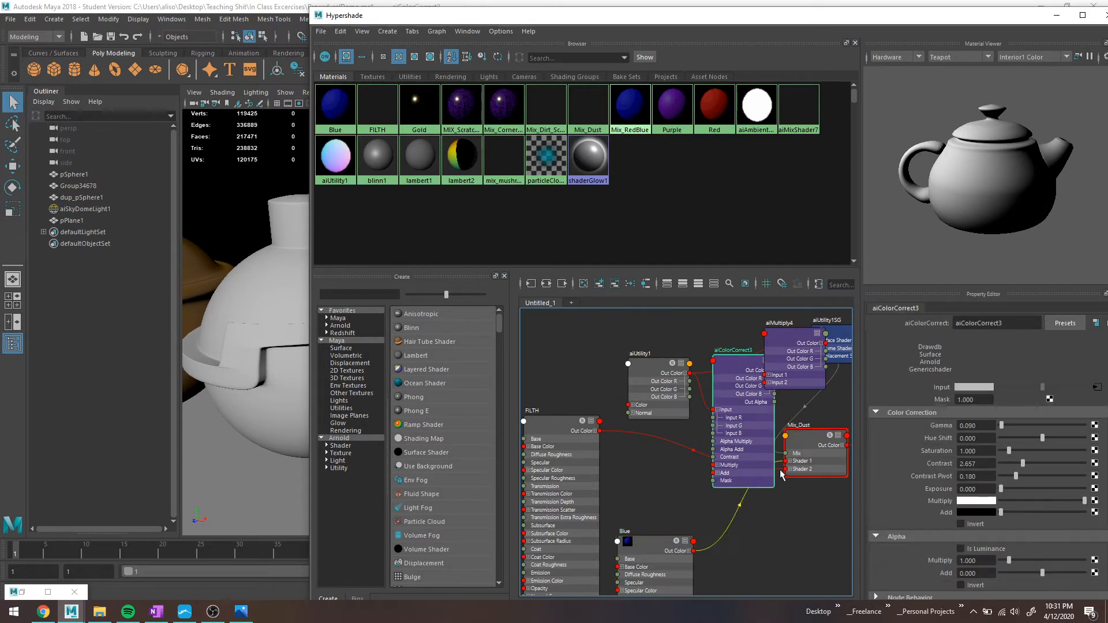
Step: Move the FILTH node aside, create an aiStandardSurface material in the graph and set its specular roughness to 0.811
left_click_drag(553, 431, 527, 417)
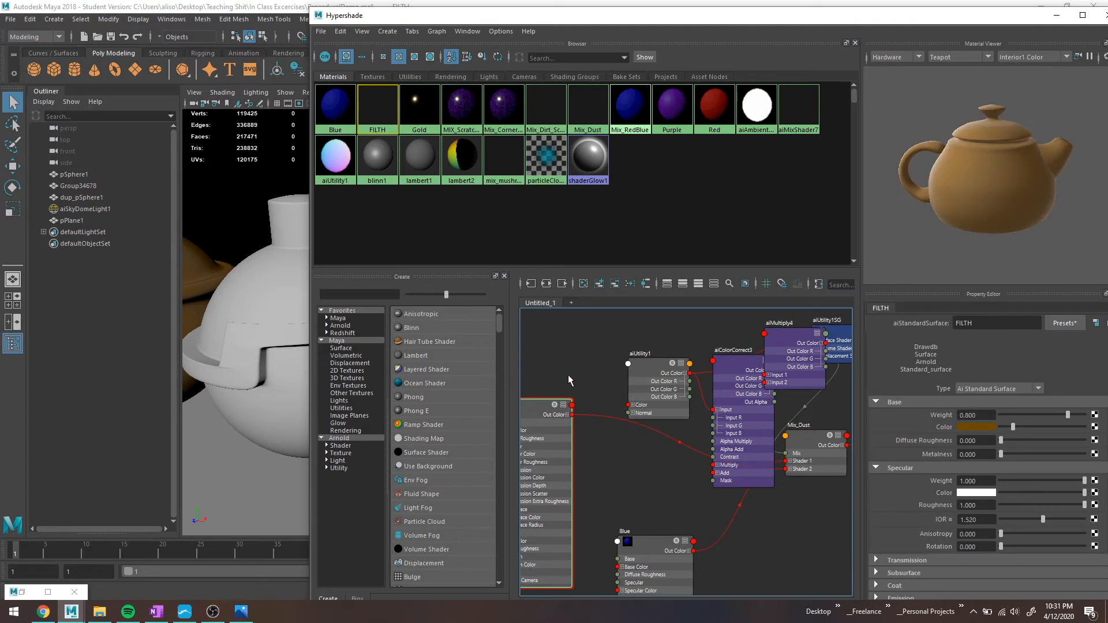
type("aistand")
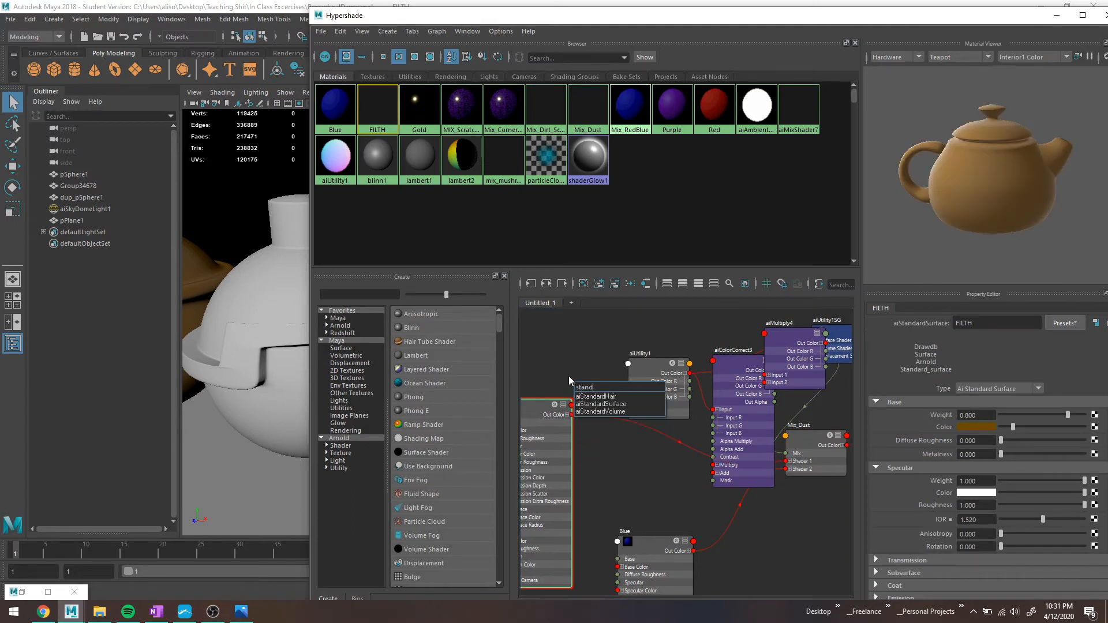
key("Down")
key("Down")
key("Return")
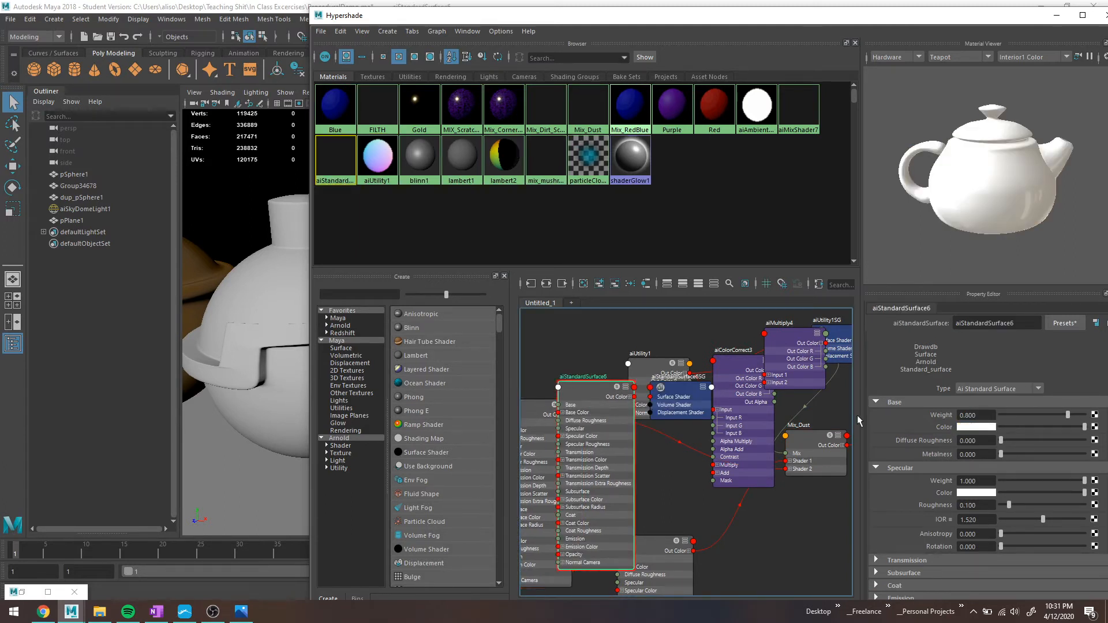
left_click_drag(1008, 505, 1069, 507)
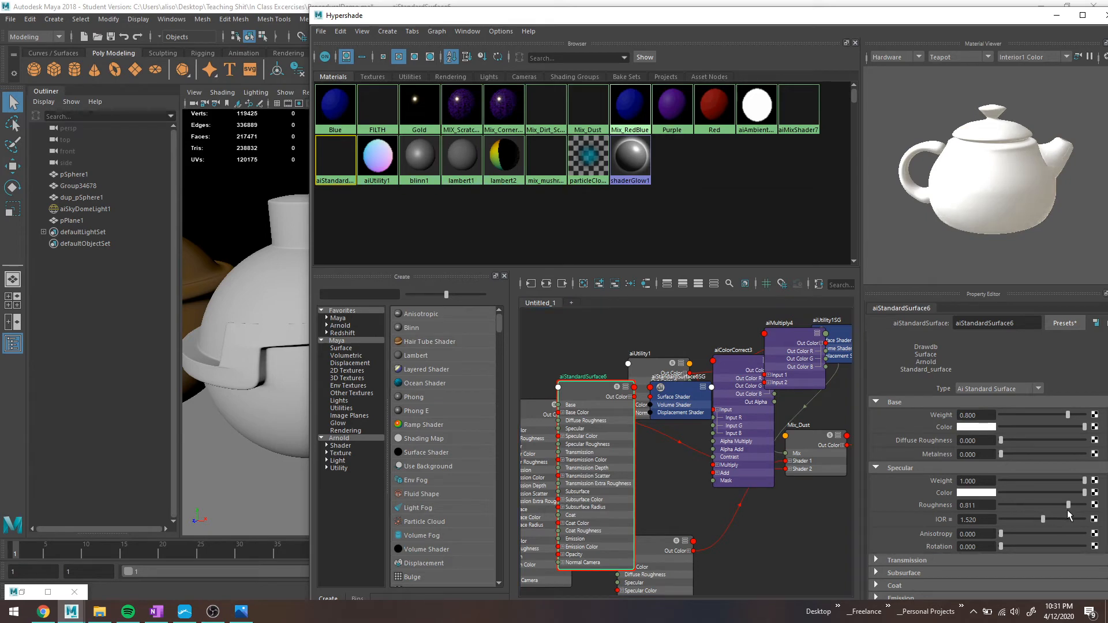
Step: Rename the new aiStandardSurface material as Dust
left_click(995, 324)
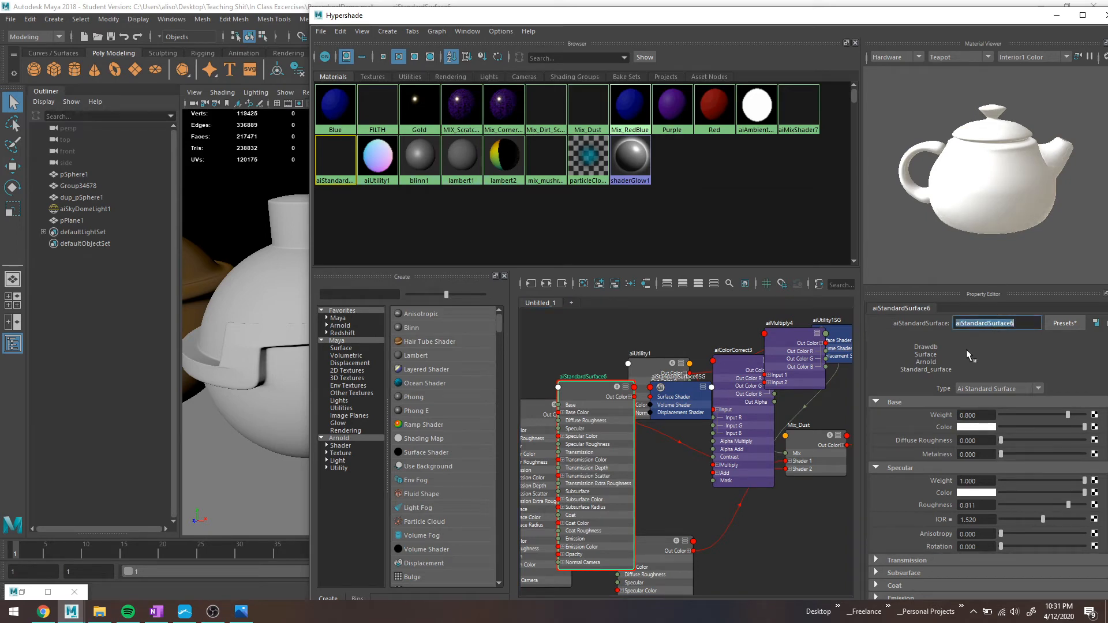
type("Dst")
key("BackSpace")
key("BackSpace")
type("ust")
key("Return")
Step: Change the Dust material's base colour to a desaturated, darker greyish yellow using HSV values
left_click(974, 428)
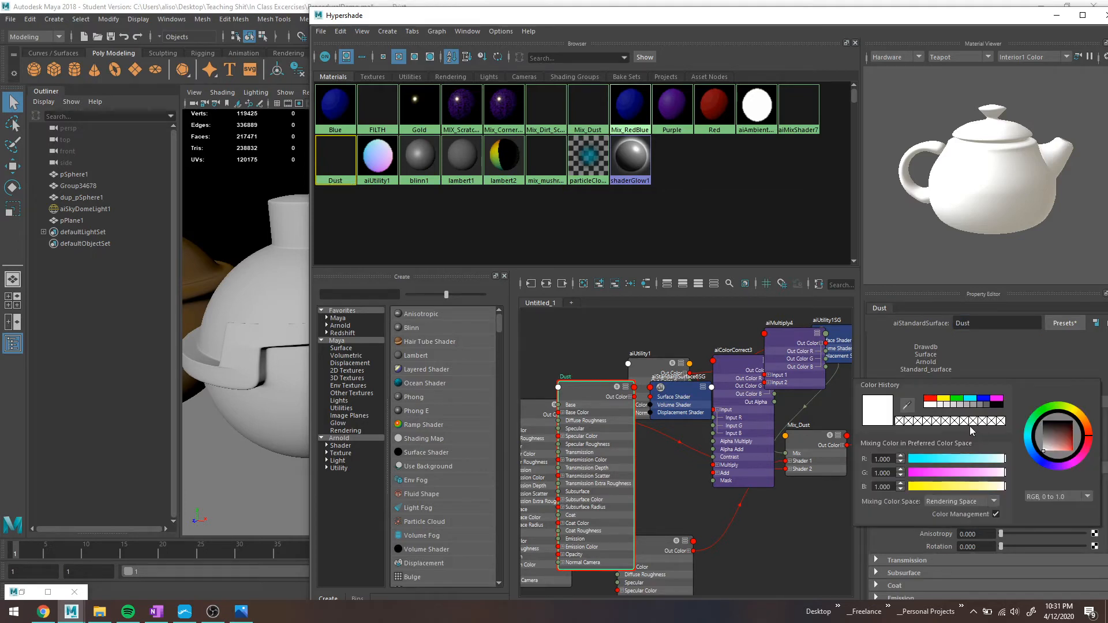
left_click(944, 399)
left_click(1029, 496)
left_click(1031, 523)
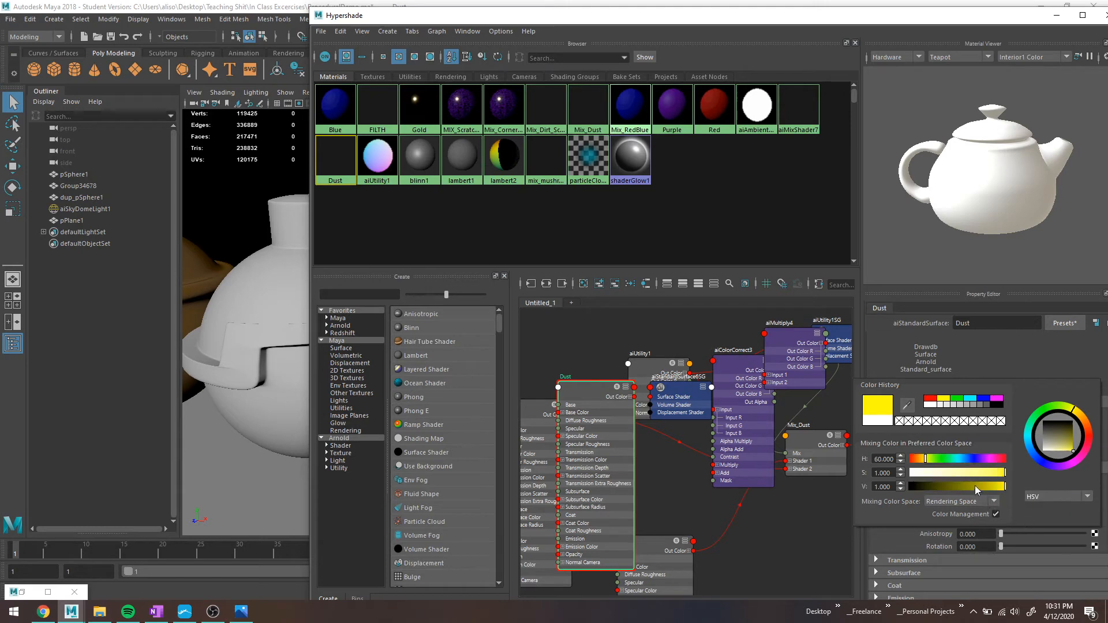
left_click_drag(978, 473, 938, 475)
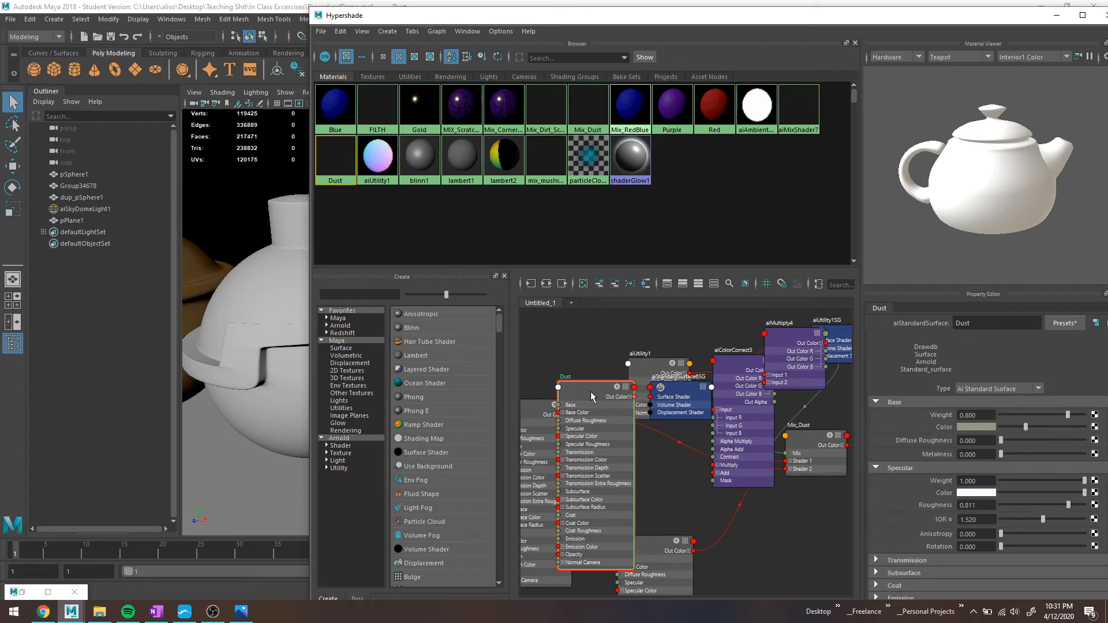
Step: Connect Dust's Out Color to Mix_Dust's Shader 2 input and bring up Mix_Dust's attributes
left_click(630, 397)
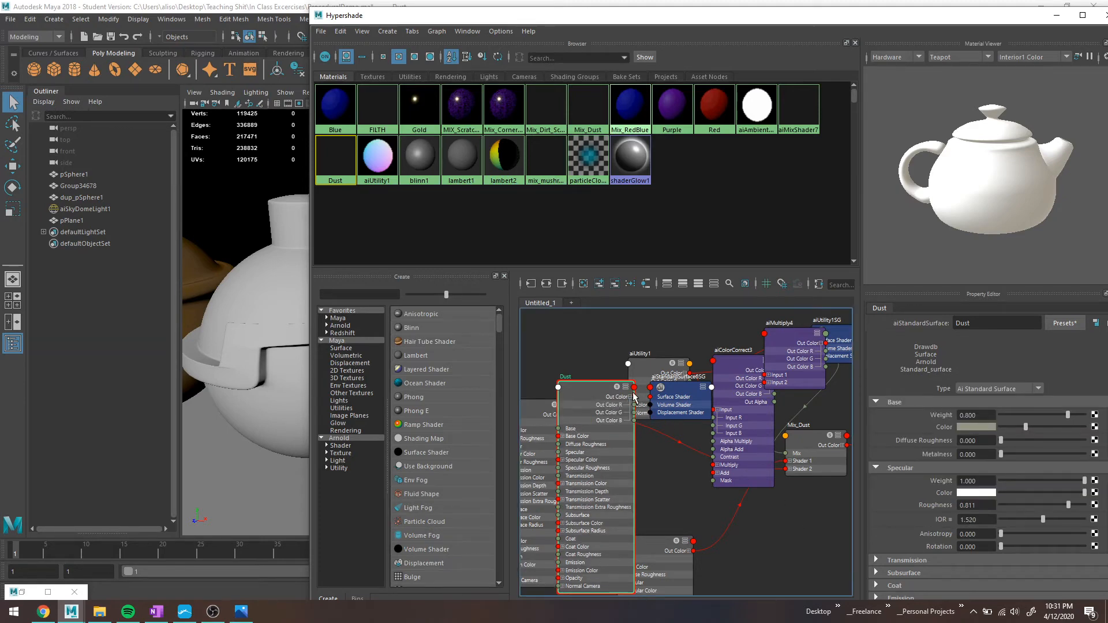
left_click_drag(634, 397, 791, 462)
left_click(805, 448)
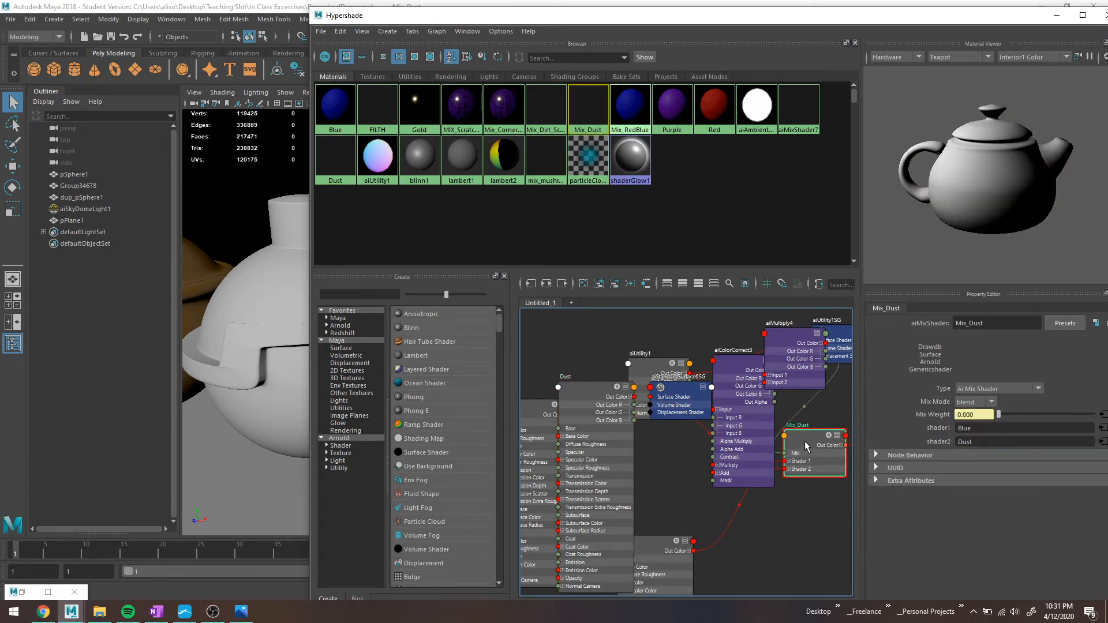
Step: Space out the Mix_Dust, Dust and Blue nodes, and delete the connection from Blue to Mix_Dust's Shader 1 input
left_click_drag(807, 443, 809, 503)
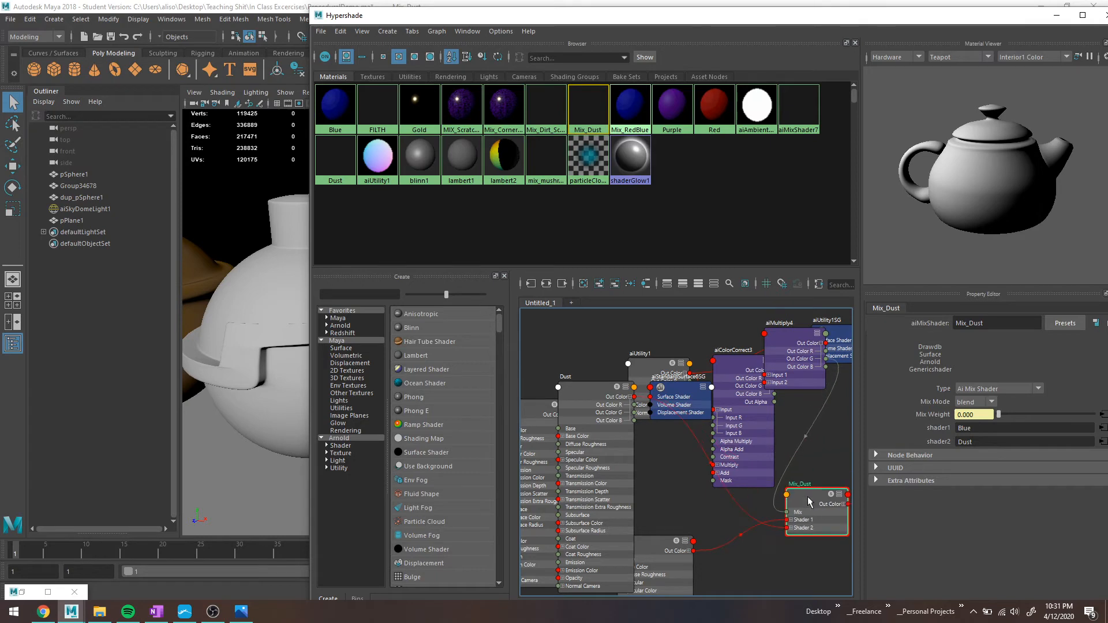
left_click_drag(599, 392, 526, 466)
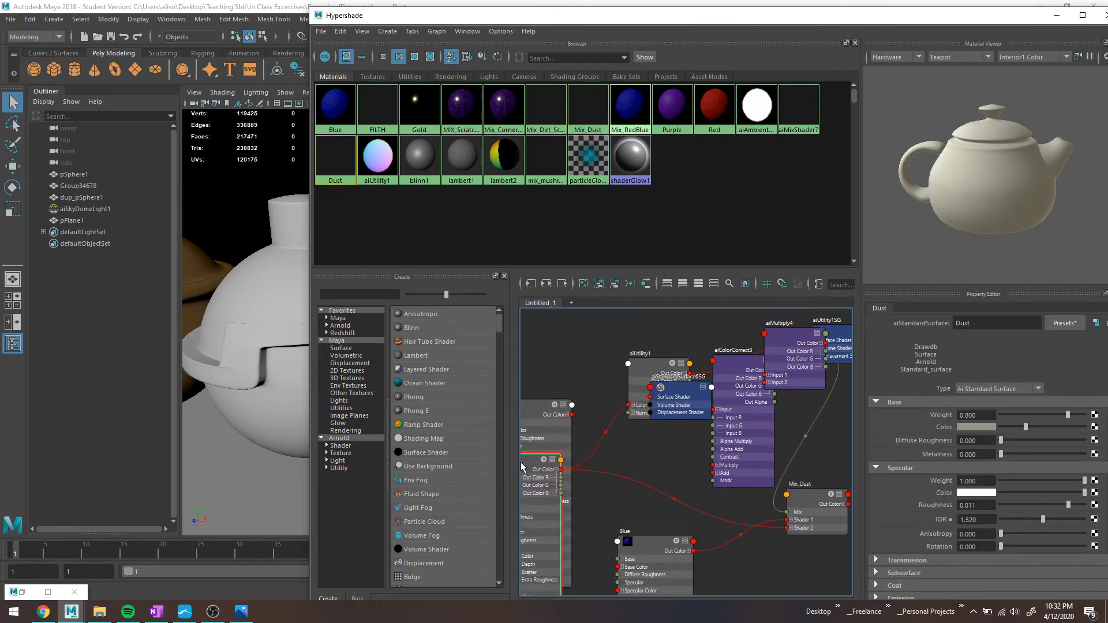
left_click_drag(652, 539, 619, 515)
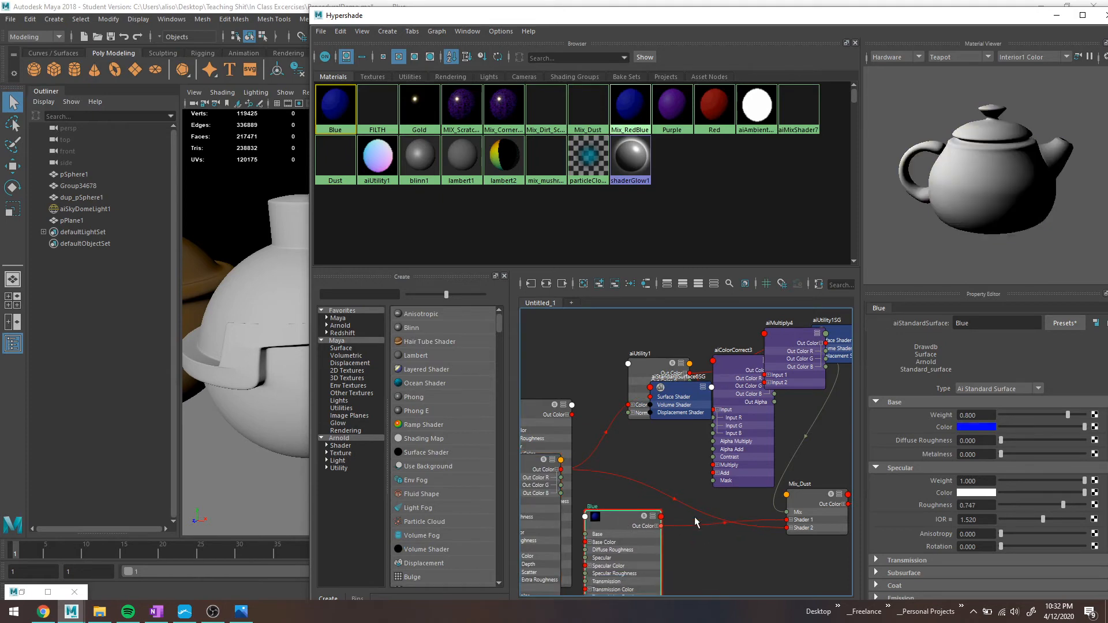
left_click(779, 520)
key("Delete")
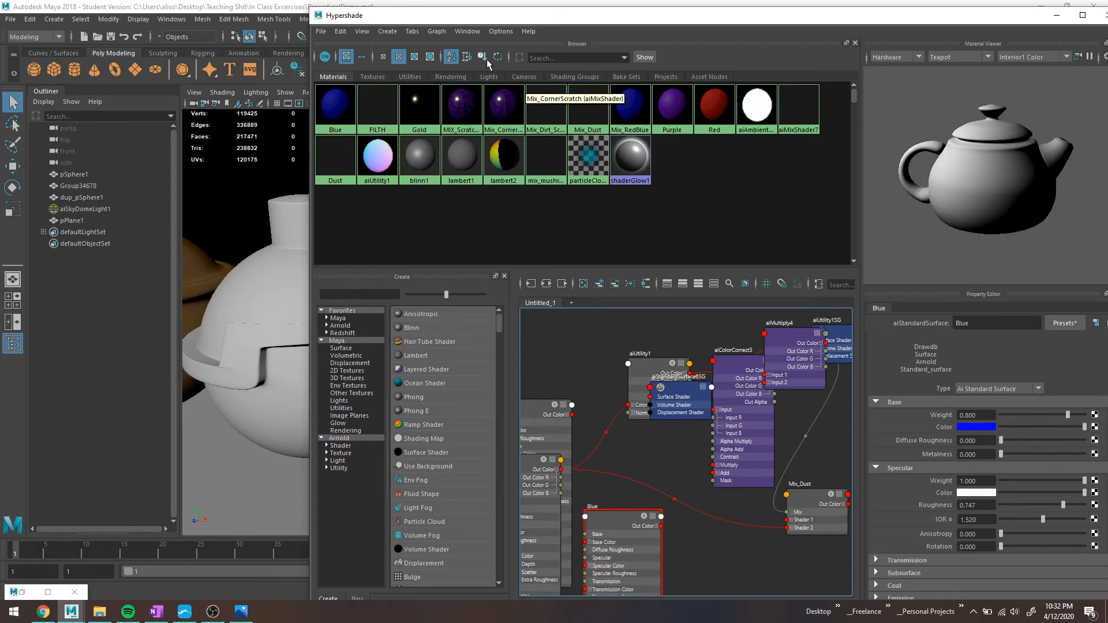
Step: Assign the Mix_Dust material from the browser to Mix_Dust's own shader1 slot
mouse_move(550, 117)
middle_mouse_down()
mouse_move(796, 526)
mouse_move(787, 519)
mouse_move(835, 506)
mouse_move(646, 154)
mouse_move(546, 108)
middle_mouse_up()
right_click(546, 108)
left_click(802, 496)
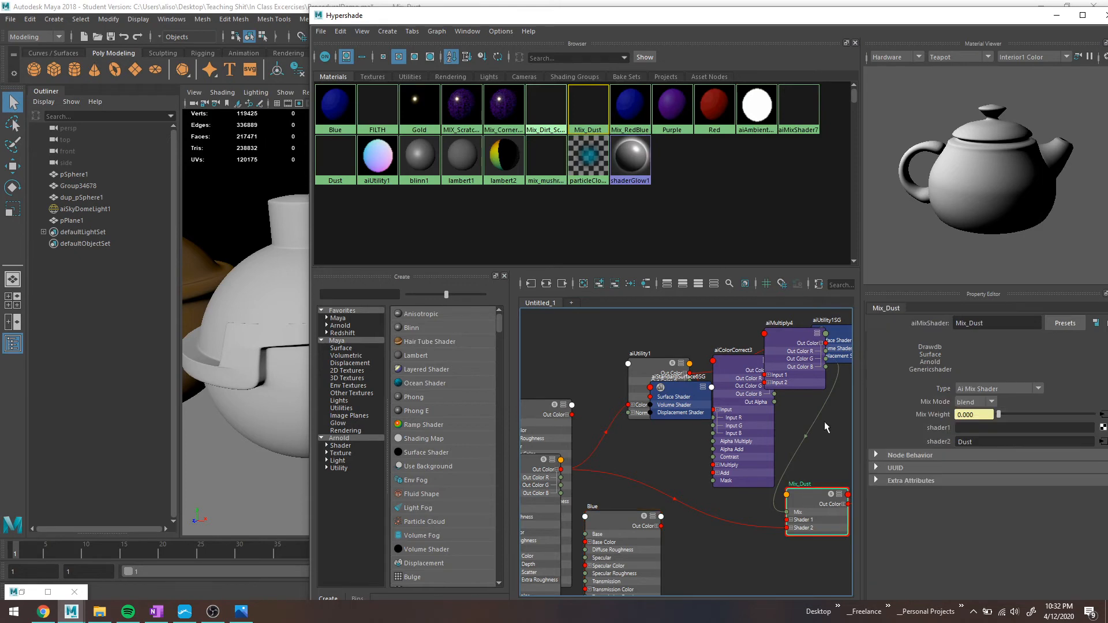
middle_click_drag(578, 114, 931, 430)
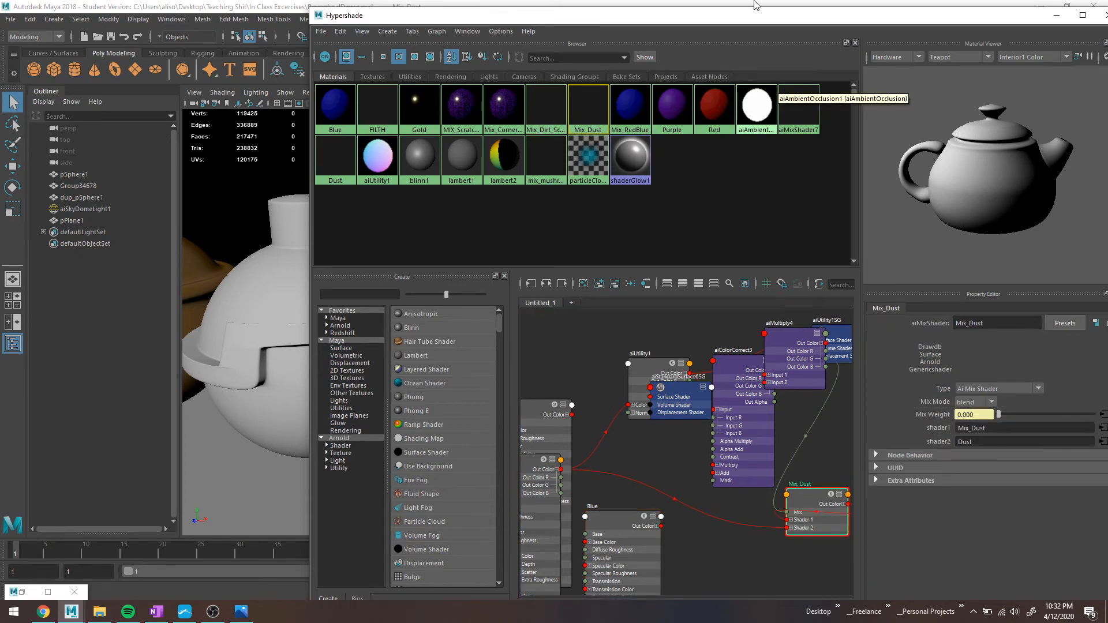
Step: Restore the Arnold RenderView and start rendering to check the mix on the sphere
left_click(14, 593)
left_click(21, 592)
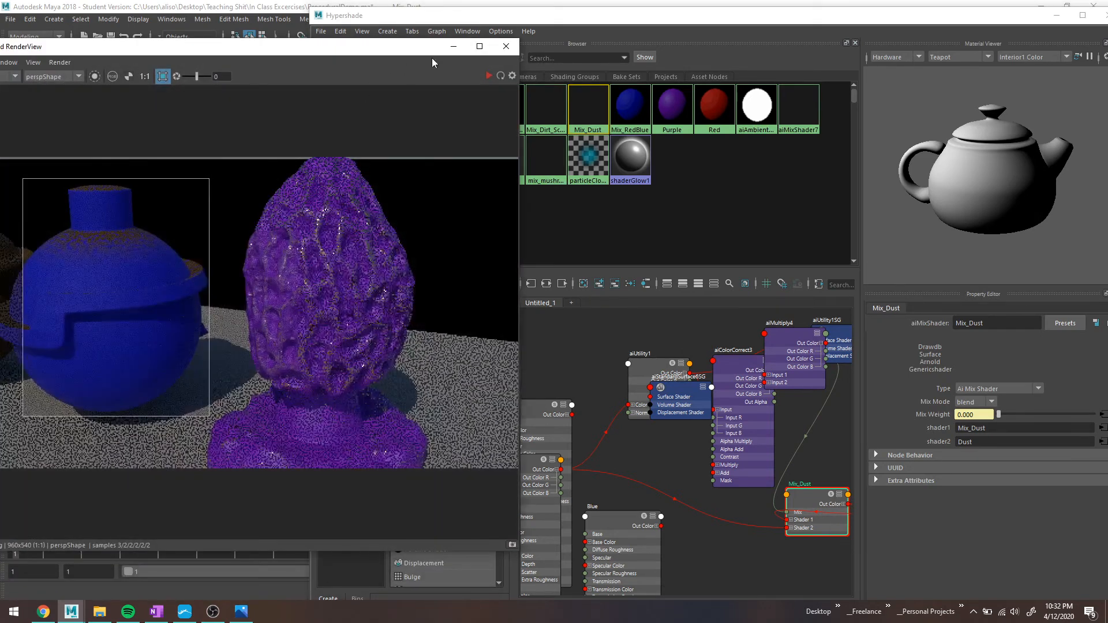
left_click(490, 76)
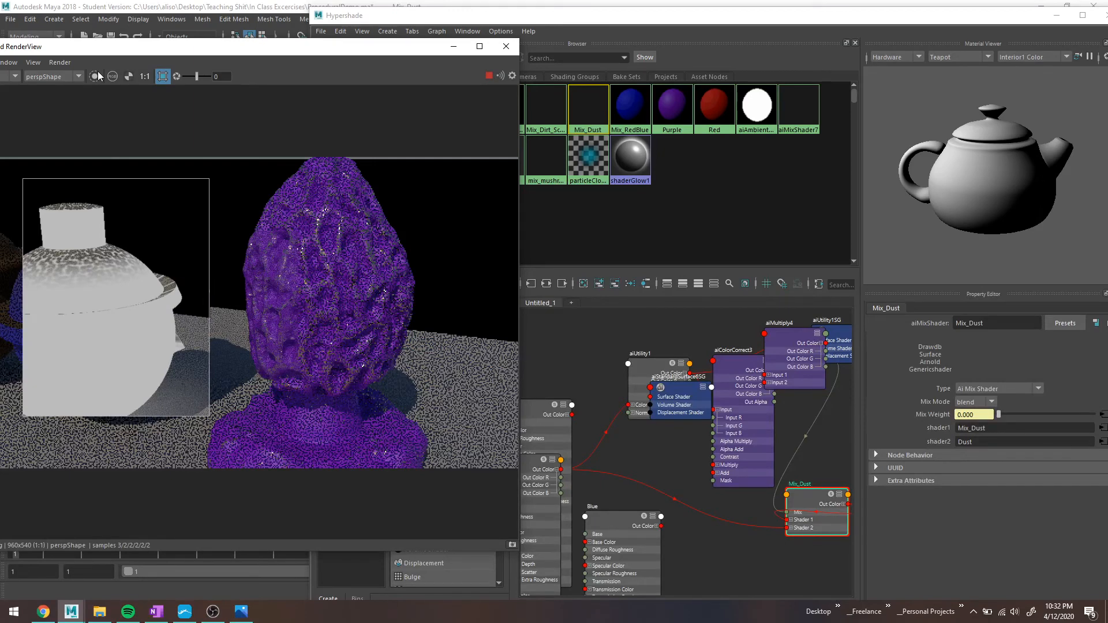
left_click(96, 76)
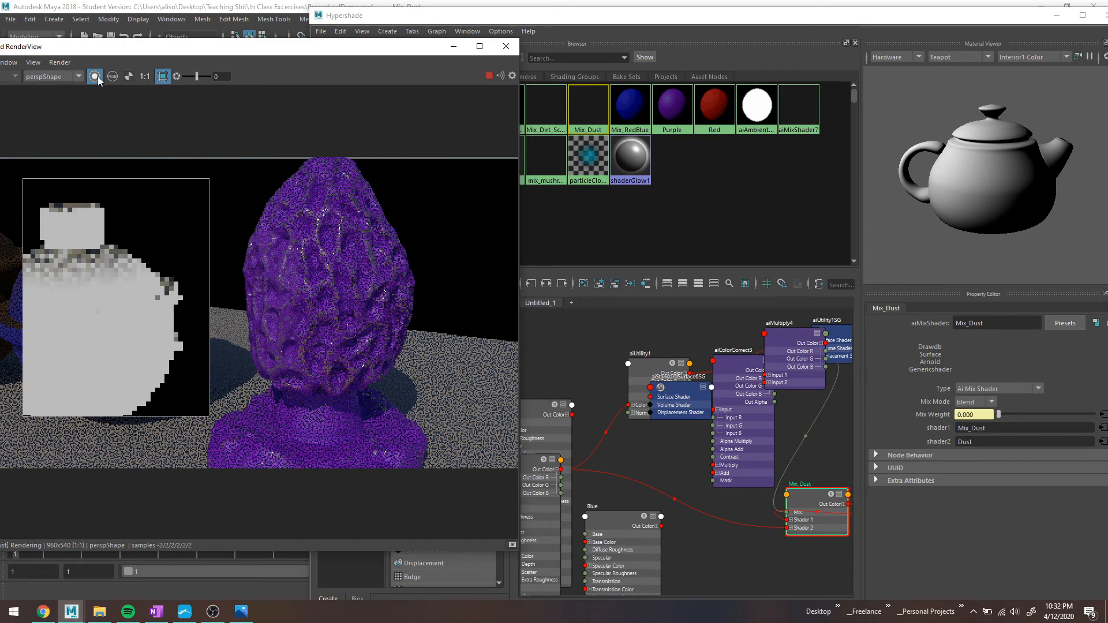
Step: Reposition the Mix_Dust node and delete the connection looping its output back into its Shader 1 input
left_click(783, 500)
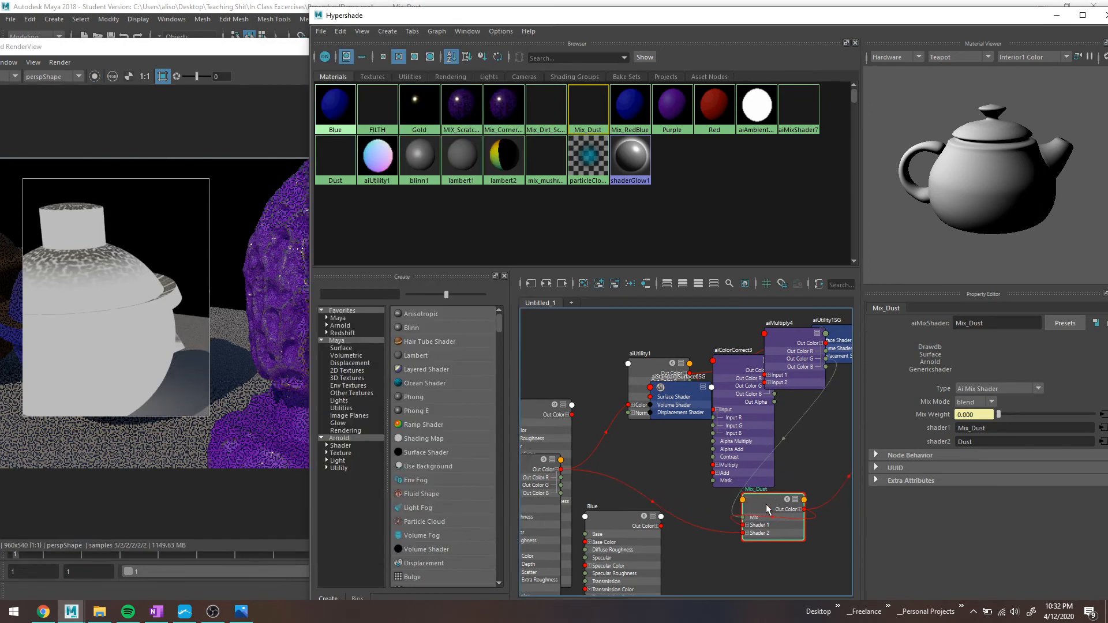
left_click_drag(783, 500, 738, 506)
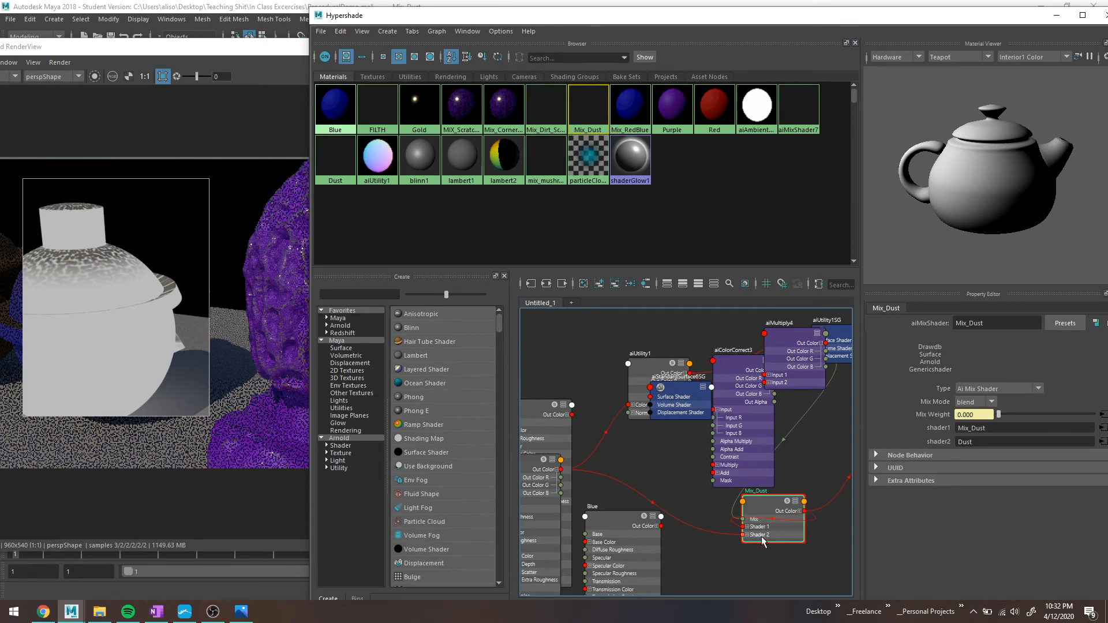
left_click(813, 517)
key("Delete")
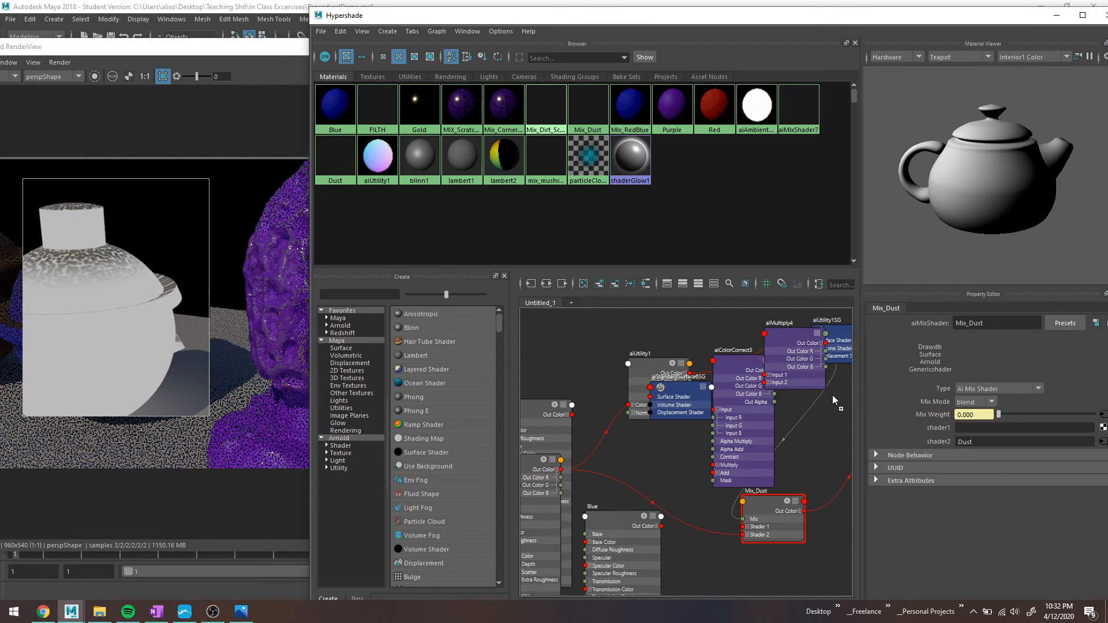
Step: Assign the Mix_Dirt_Scratch material to Mix_Dust's shader1 slot and move the RenderView so the whole render shows
middle_click_drag(834, 399, 933, 430)
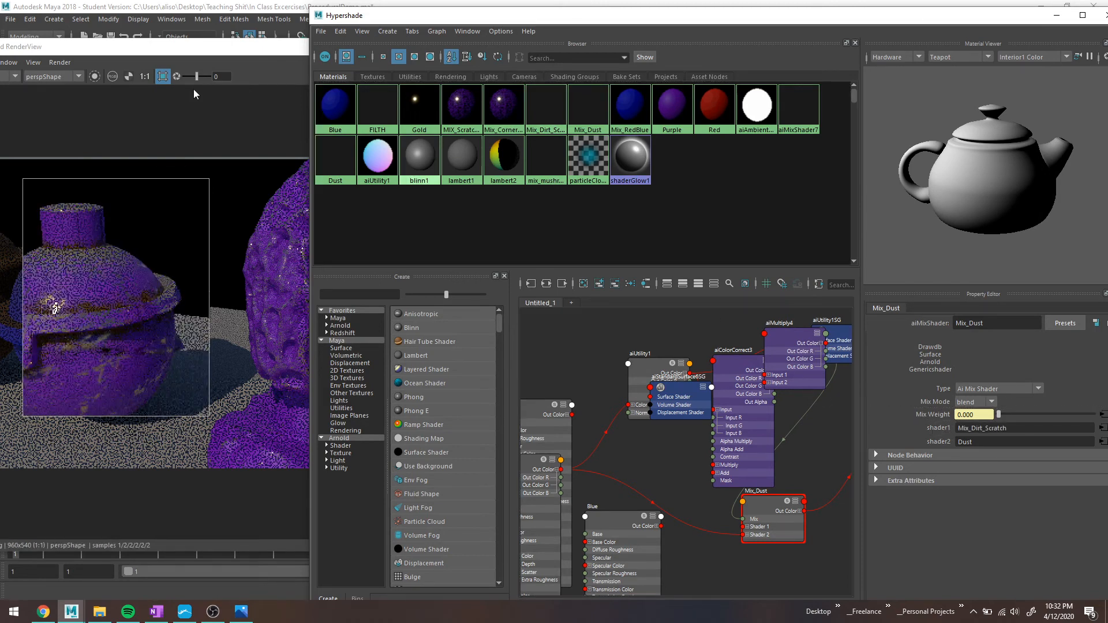
left_click_drag(184, 48, 409, 49)
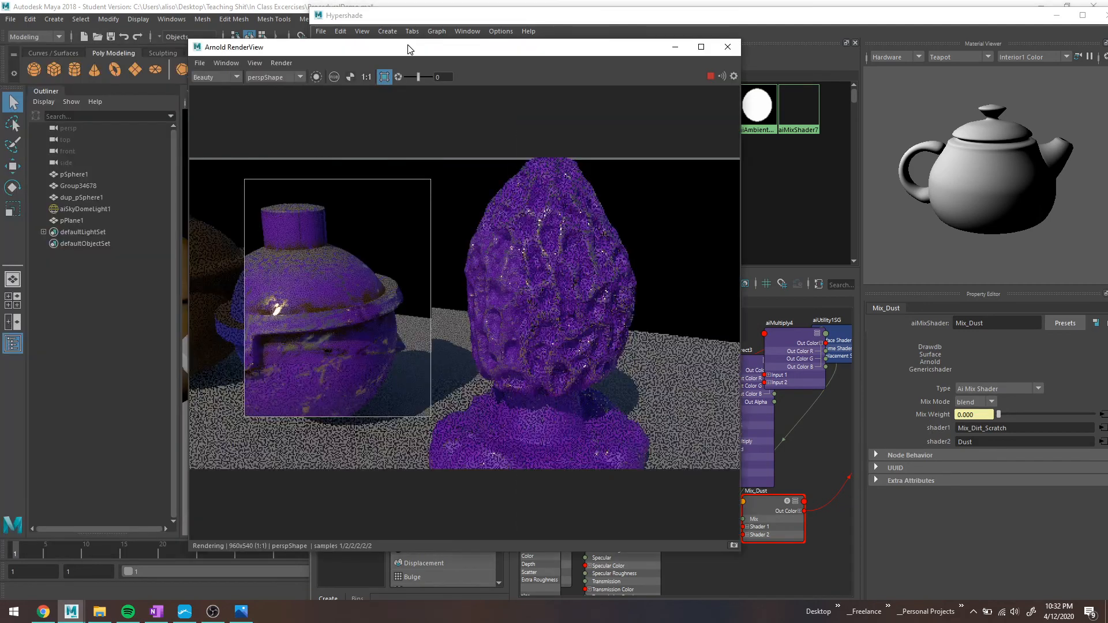